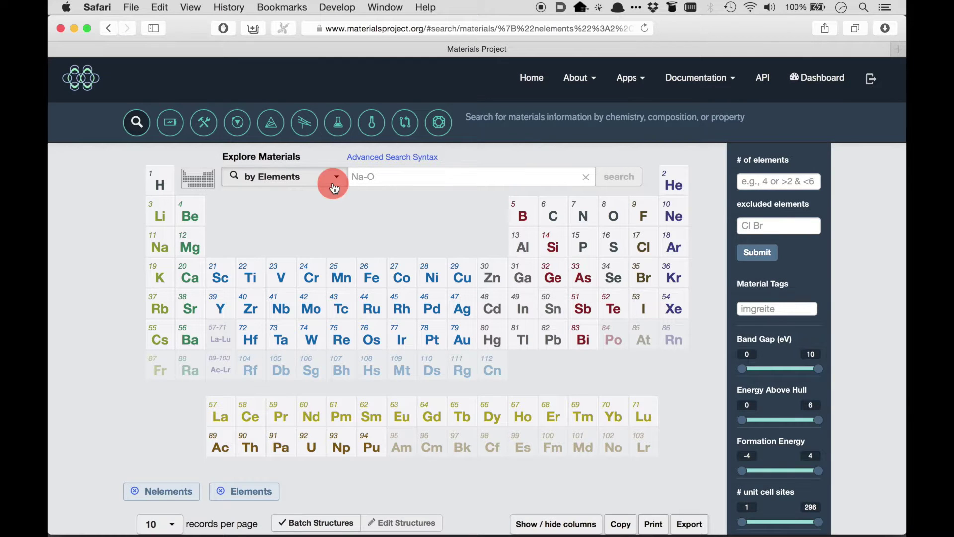
Keep element search mode and mark Na and O on the periodic table
{"action": "left_click", "coordinate": [334, 179]}
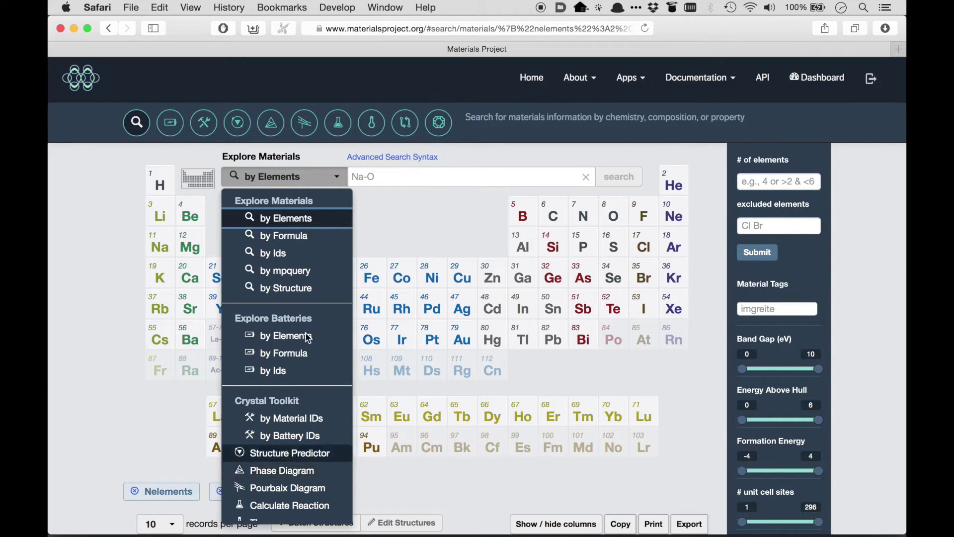
{"action": "left_click", "coordinate": [320, 221]}
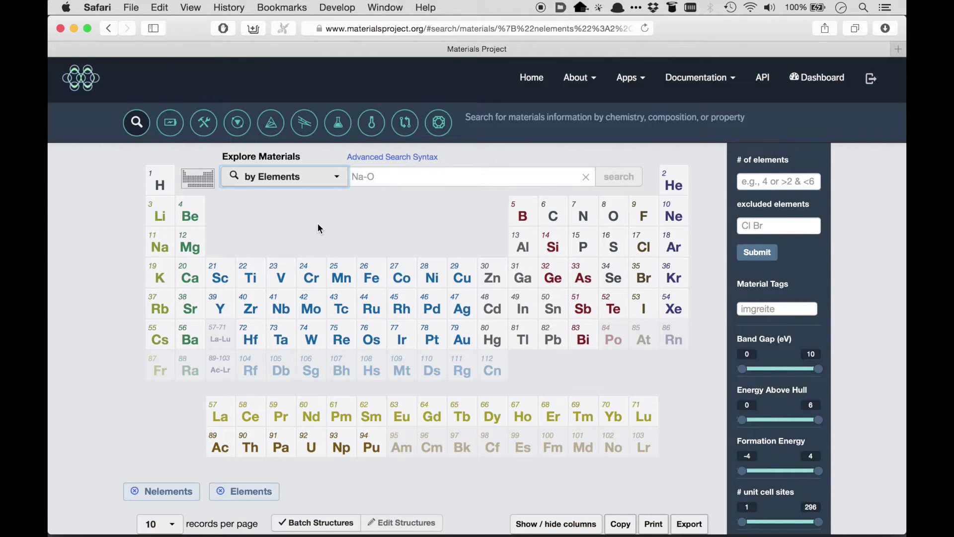
{"action": "left_click", "coordinate": [160, 243]}
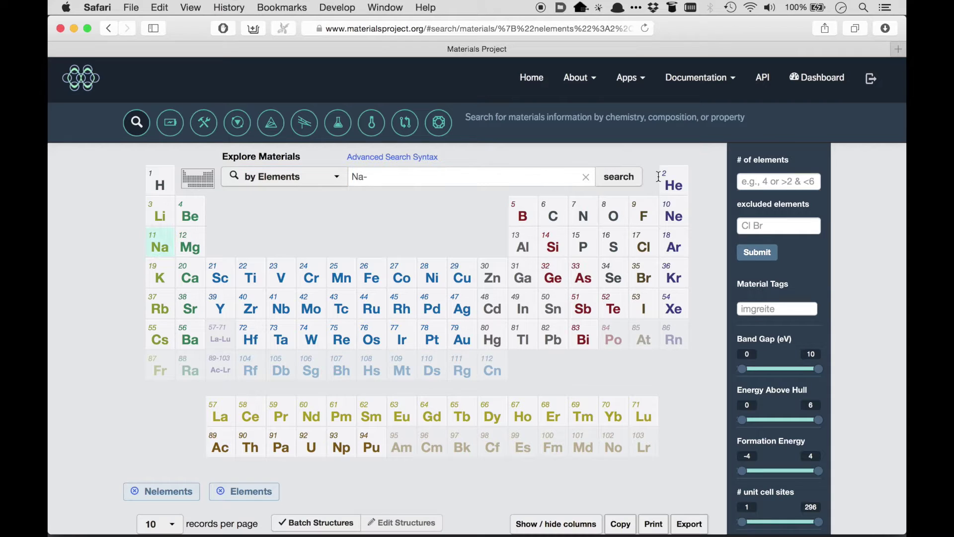
{"action": "left_click", "coordinate": [614, 216]}
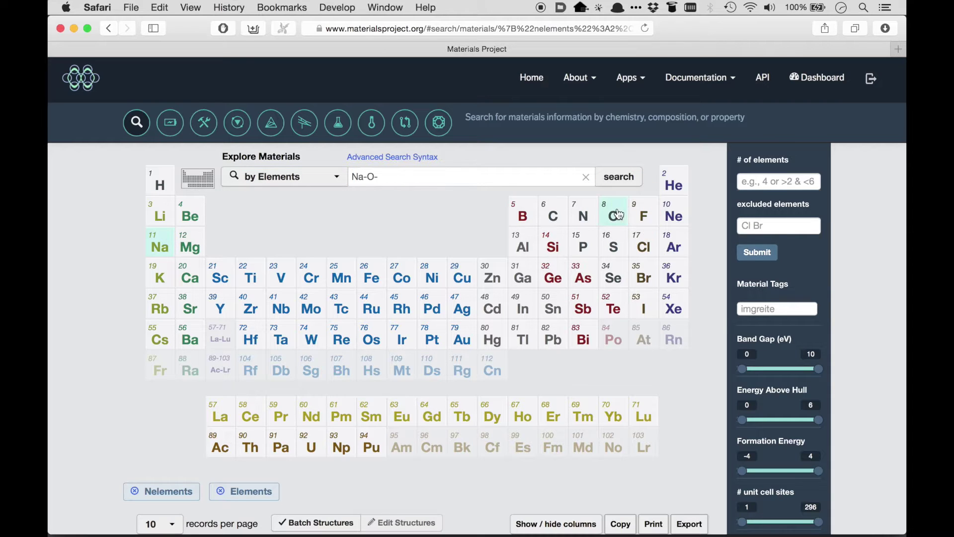
Trim the element query text to Na-O and run the search
{"action": "left_click", "coordinate": [389, 177]}
{"action": "key", "text": "BackSpace"}
{"action": "key", "text": "BackSpace"}
{"action": "key", "text": "BackSpace"}
{"action": "type", "text": "N"}
{"action": "key", "text": "BackSpace"}
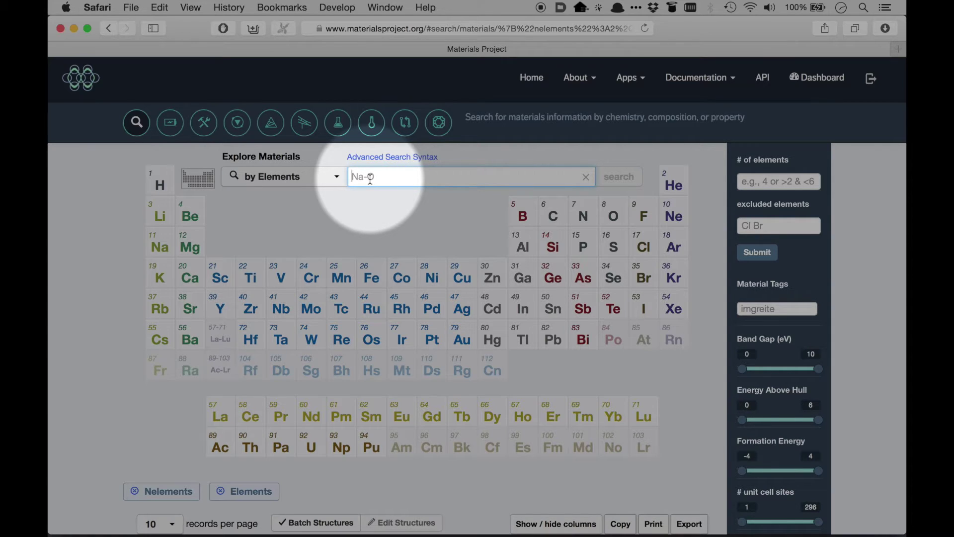
{"action": "type", "text": "N"}
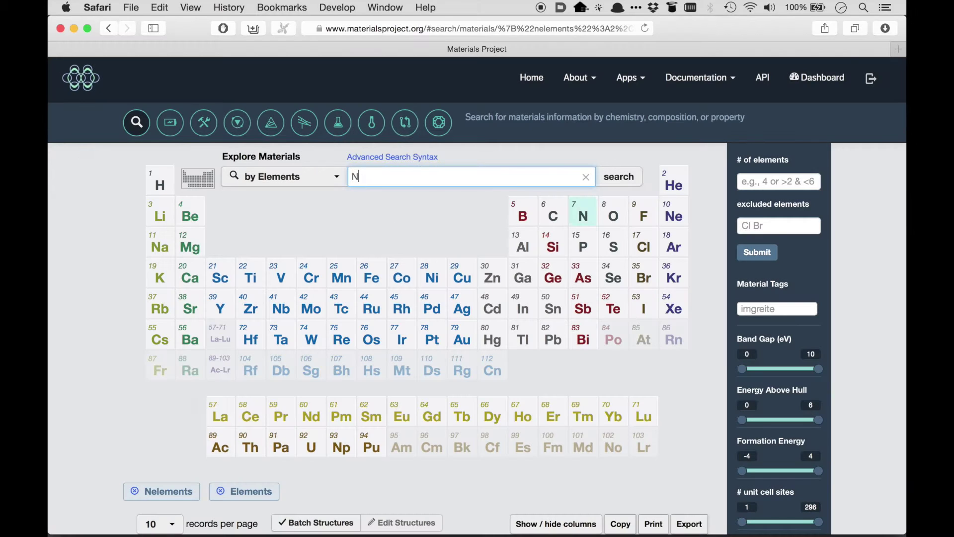
{"action": "type", "text": "a-O"}
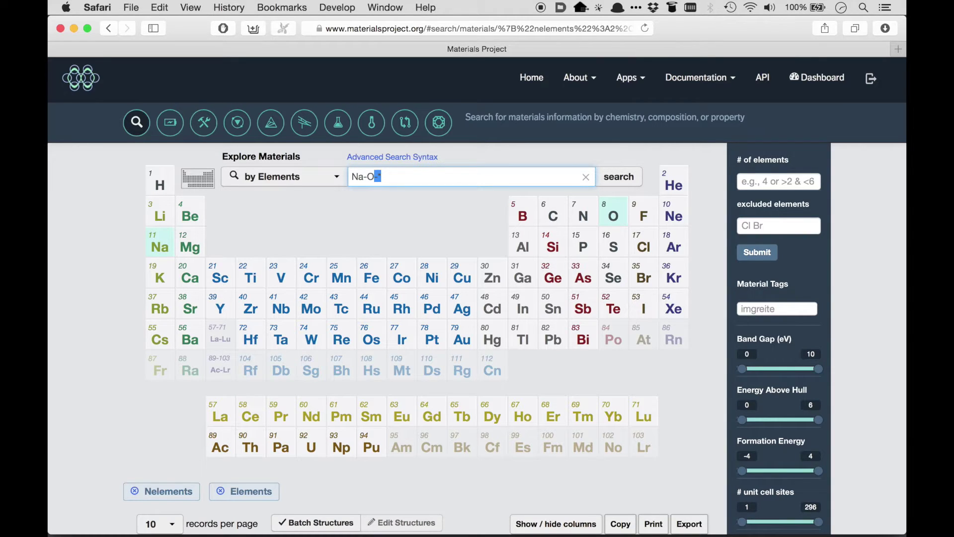
{"action": "key", "text": "BackSpace"}
{"action": "left_click", "coordinate": [619, 177]}
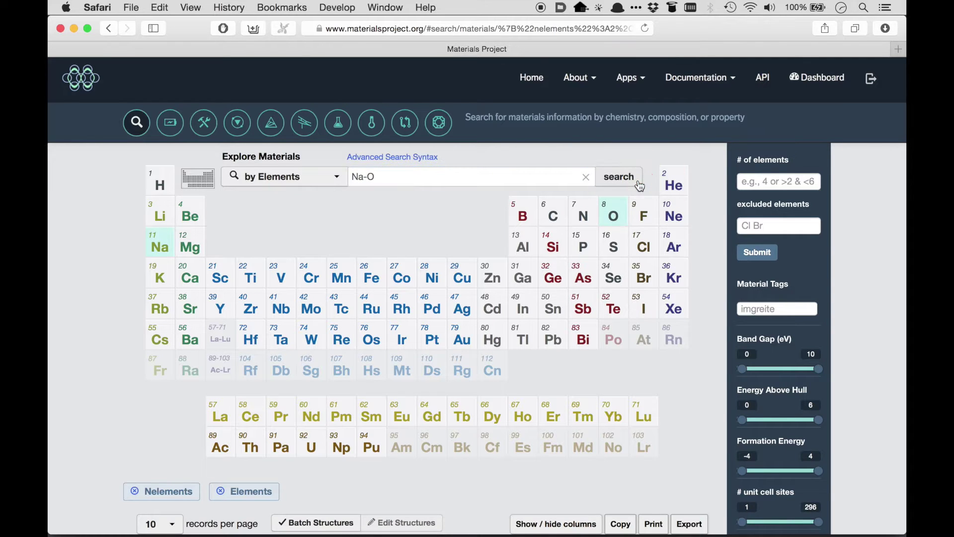
{"action": "scroll", "coordinate": [637, 179], "scroll_direction": "down", "scroll_amount": 5}
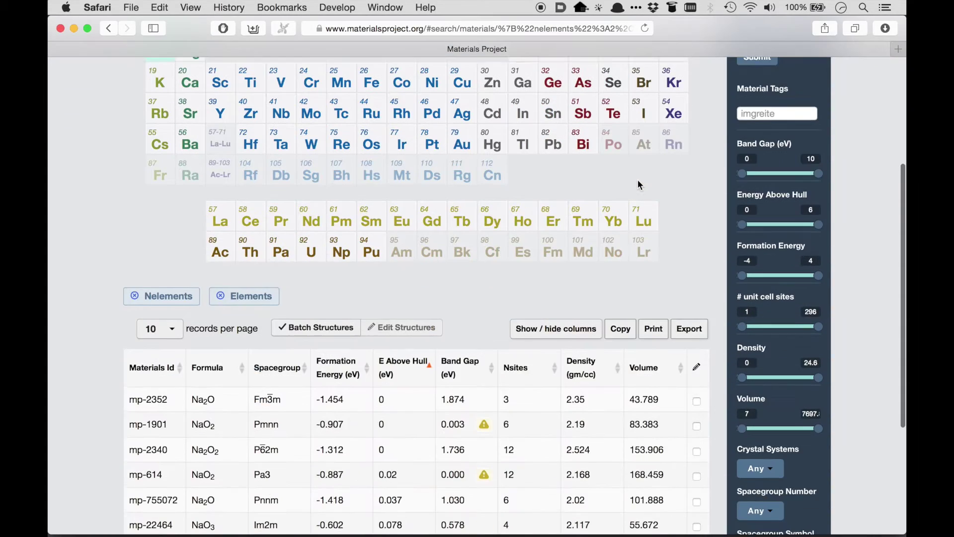
{"action": "scroll", "coordinate": [638, 180], "scroll_direction": "down", "scroll_amount": 6}
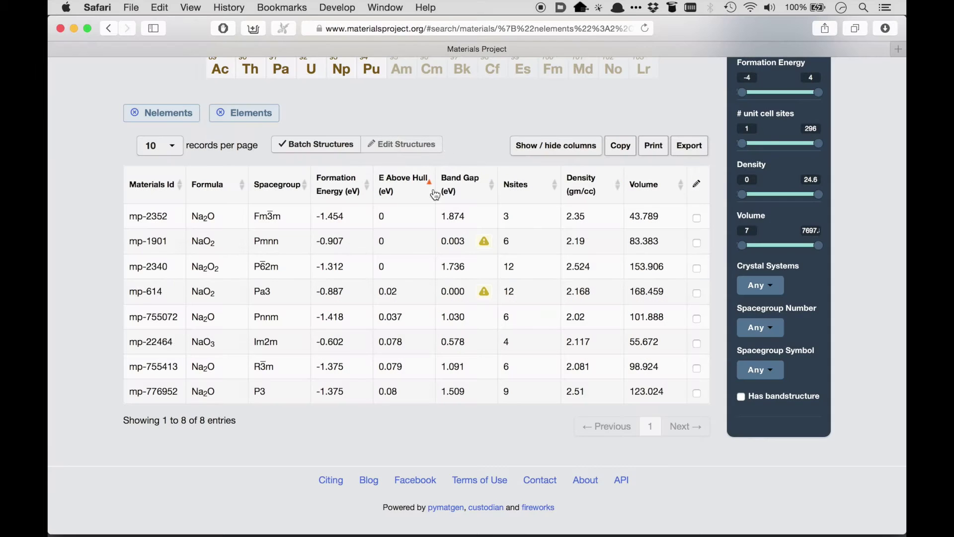
Open the Na2O entry mp-2352 from the results table in a new tab
{"action": "left_click", "coordinate": [429, 218]}
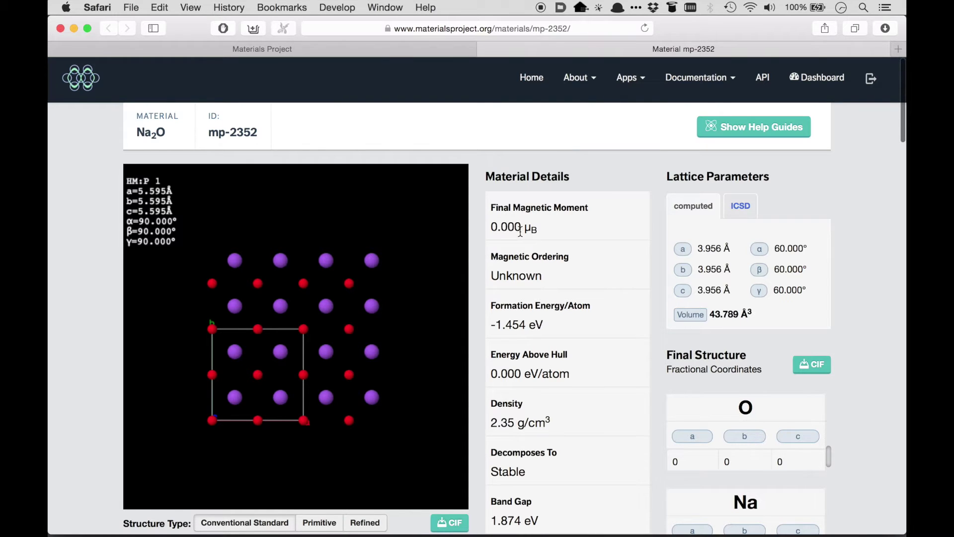
{"action": "scroll", "coordinate": [519, 231], "scroll_direction": "down", "scroll_amount": 5}
{"action": "scroll", "coordinate": [519, 231], "scroll_direction": "down", "scroll_amount": 5}
{"action": "scroll", "coordinate": [519, 232], "scroll_direction": "down", "scroll_amount": 5}
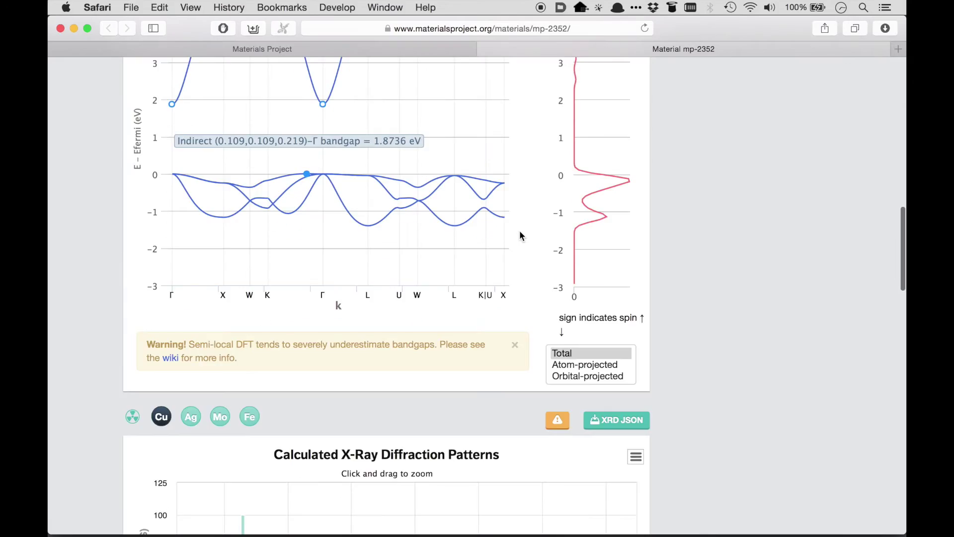
{"action": "scroll", "coordinate": [519, 231], "scroll_direction": "down", "scroll_amount": 5}
{"action": "scroll", "coordinate": [520, 231], "scroll_direction": "down", "scroll_amount": 5}
{"action": "scroll", "coordinate": [520, 235], "scroll_direction": "down", "scroll_amount": 5}
{"action": "scroll", "coordinate": [520, 234], "scroll_direction": "up", "scroll_amount": 5}
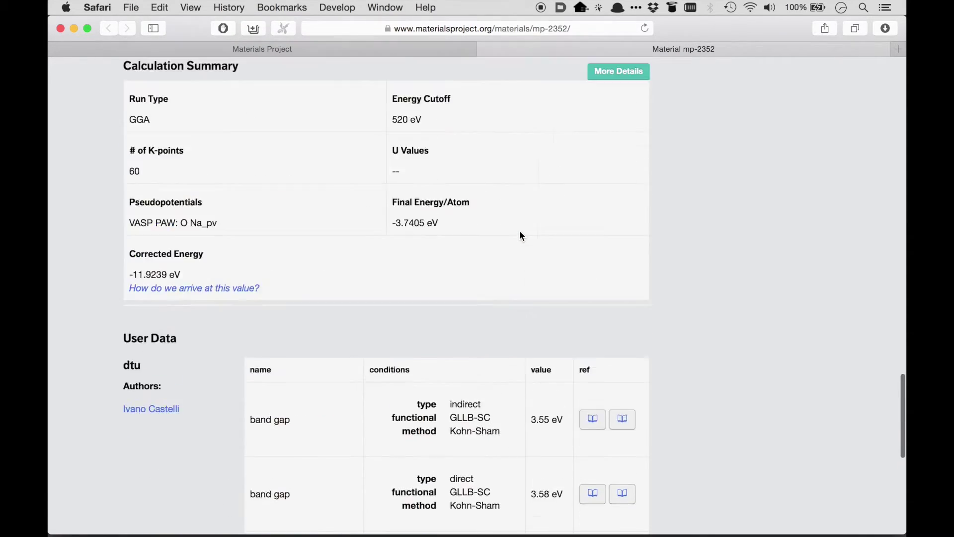
{"action": "scroll", "coordinate": [520, 235], "scroll_direction": "up", "scroll_amount": 5}
{"action": "scroll", "coordinate": [520, 235], "scroll_direction": "up", "scroll_amount": 5}
{"action": "scroll", "coordinate": [520, 234], "scroll_direction": "up", "scroll_amount": 5}
{"action": "scroll", "coordinate": [520, 235], "scroll_direction": "up", "scroll_amount": 5}
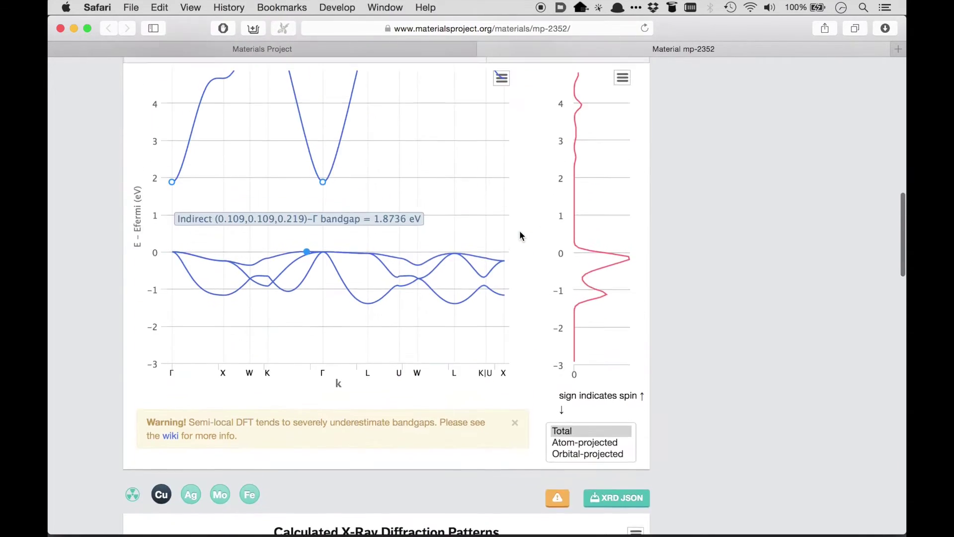
{"action": "scroll", "coordinate": [520, 235], "scroll_direction": "up", "scroll_amount": 5}
{"action": "scroll", "coordinate": [469, 297], "scroll_direction": "up", "scroll_amount": 5}
{"action": "scroll", "coordinate": [470, 297], "scroll_direction": "up", "scroll_amount": 3}
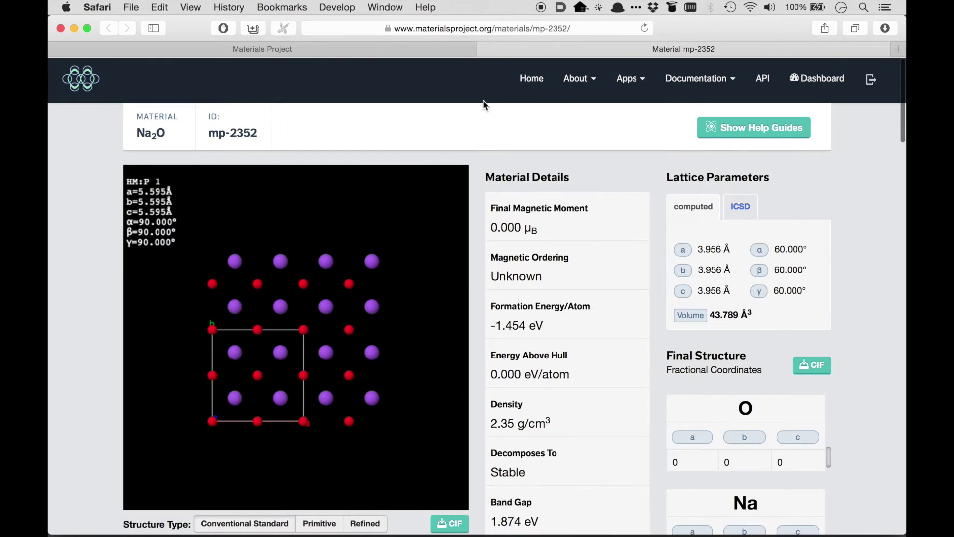
Close the mp-2352 tab and remove the element-count filter from the Na-O search
{"action": "left_click", "coordinate": [485, 54]}
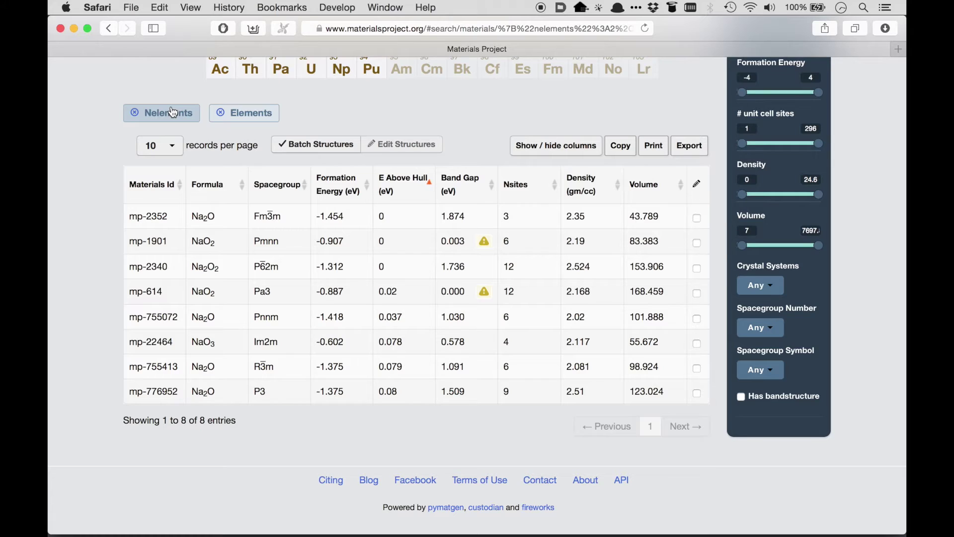
{"action": "left_click", "coordinate": [136, 113]}
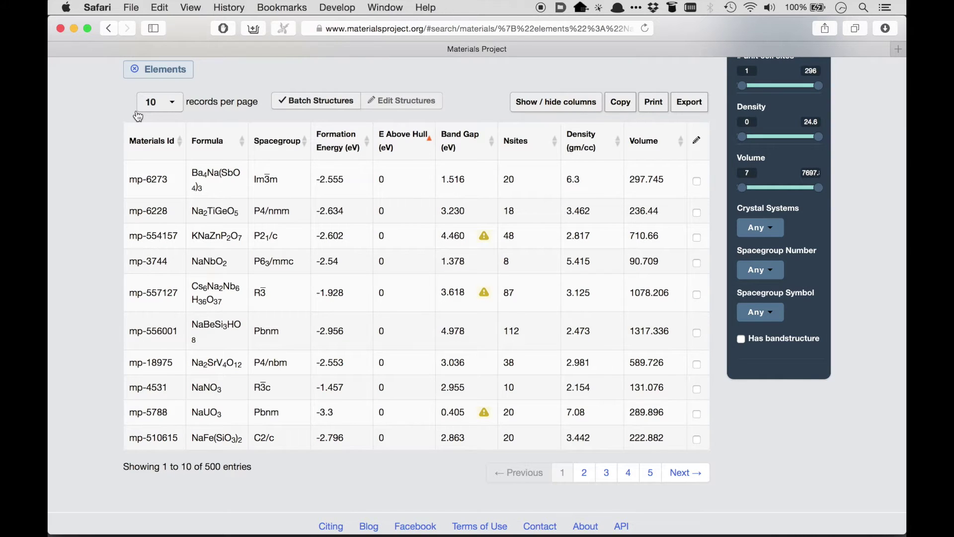
{"action": "scroll", "coordinate": [137, 115], "scroll_direction": "up", "scroll_amount": 2}
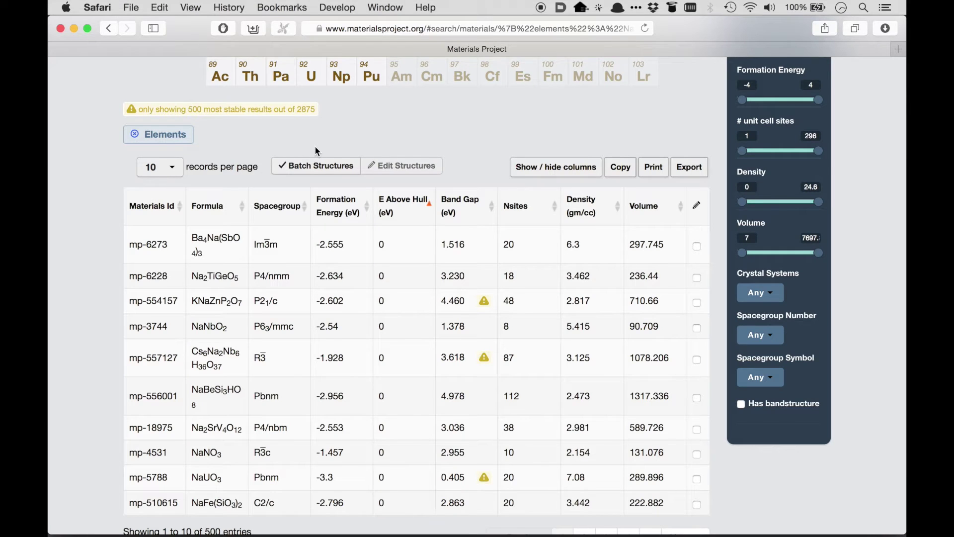
{"action": "scroll", "coordinate": [315, 145], "scroll_direction": "down", "scroll_amount": 3}
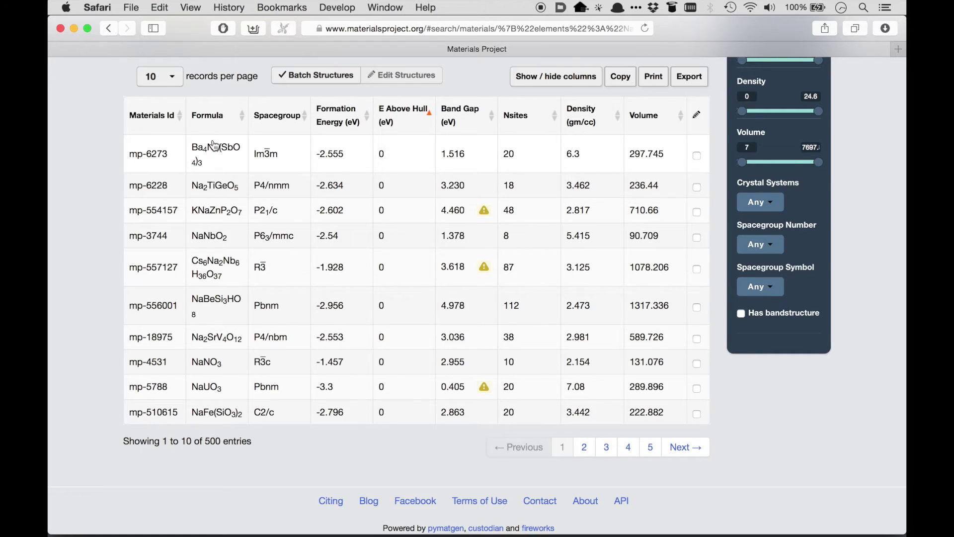
{"action": "scroll", "coordinate": [212, 139], "scroll_direction": "up", "scroll_amount": 10}
{"action": "scroll", "coordinate": [213, 139], "scroll_direction": "up", "scroll_amount": 10}
{"action": "scroll", "coordinate": [212, 139], "scroll_direction": "up", "scroll_amount": 5}
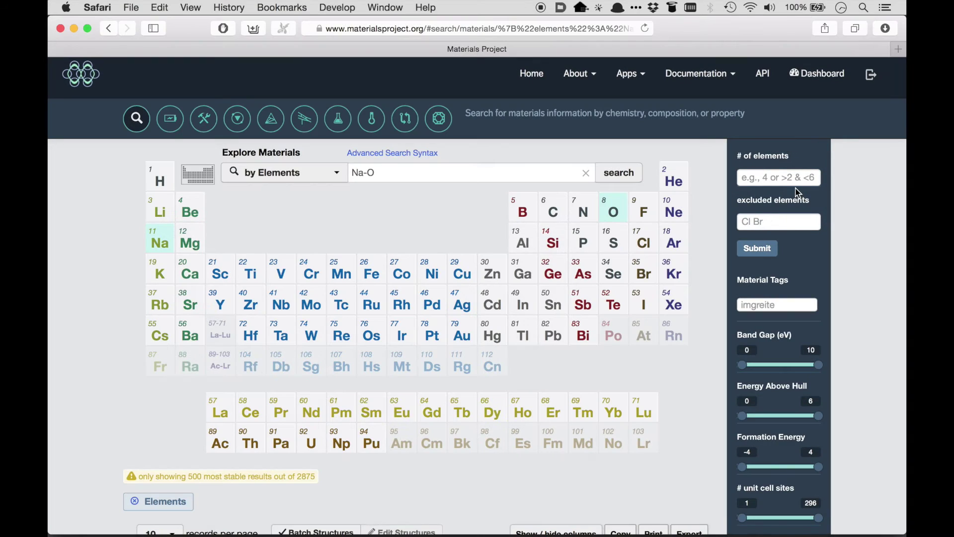
Review the 500 of 2875 Na-O results, then select the '# of elements' box
{"action": "left_click", "coordinate": [795, 177]}
{"action": "type", "text": "3"}
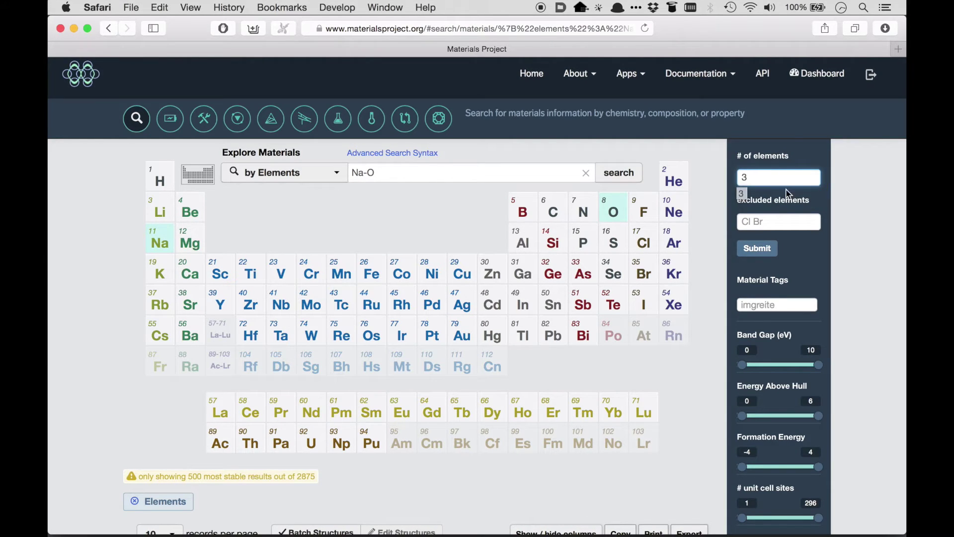
Limit the Na-O search to three elements with Cl excluded, giving 868 matches
{"action": "left_click", "coordinate": [779, 221]}
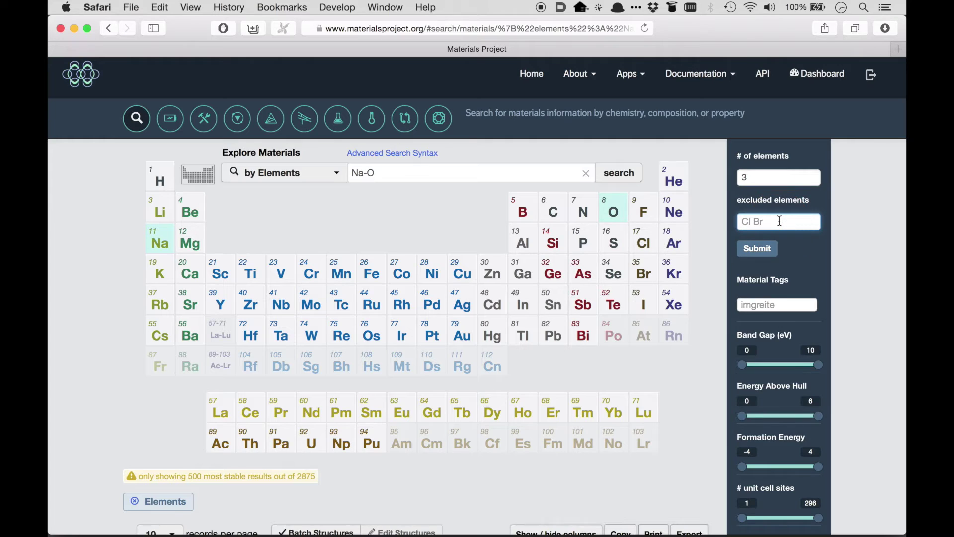
{"action": "type", "text": "Cl"}
{"action": "left_click", "coordinate": [757, 248]}
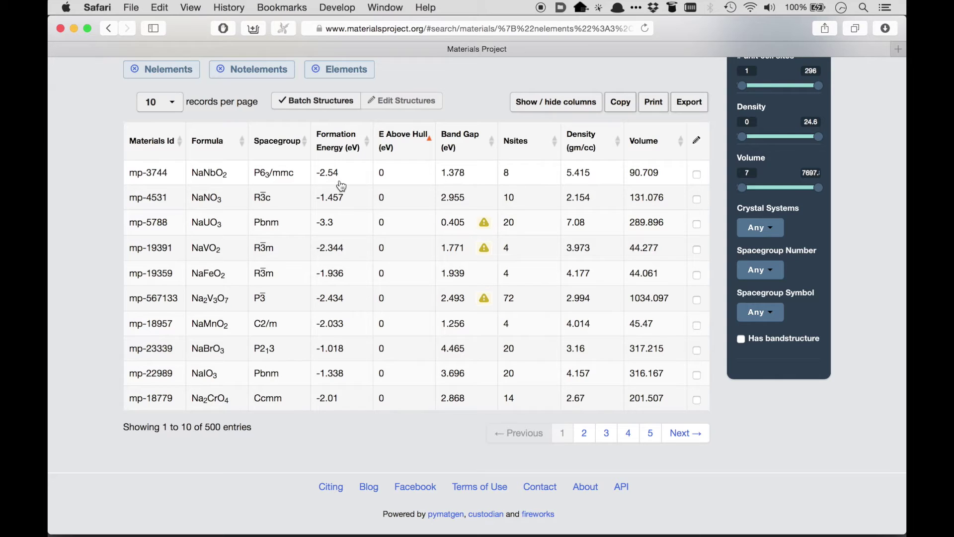
{"action": "scroll", "coordinate": [340, 184], "scroll_direction": "up", "scroll_amount": 10}
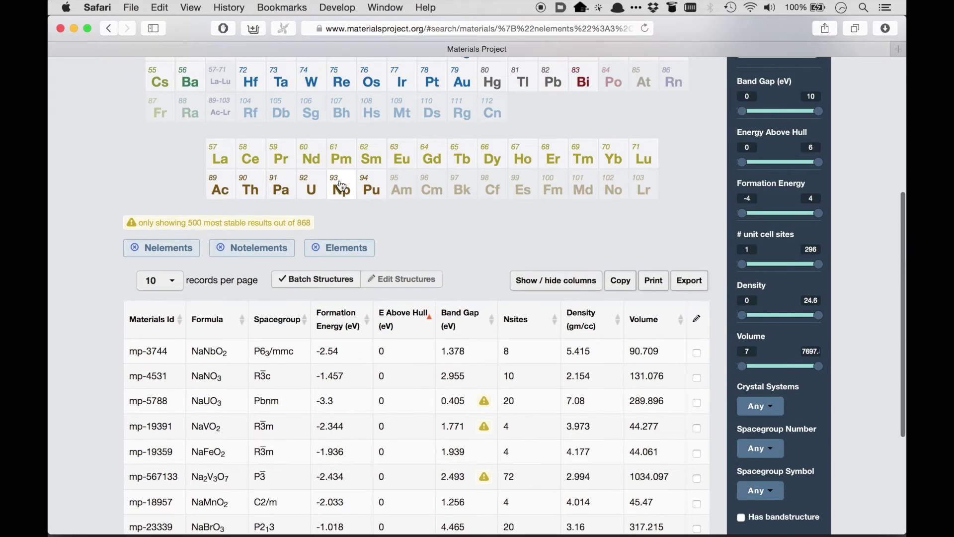
{"action": "scroll", "coordinate": [341, 185], "scroll_direction": "up", "scroll_amount": 10}
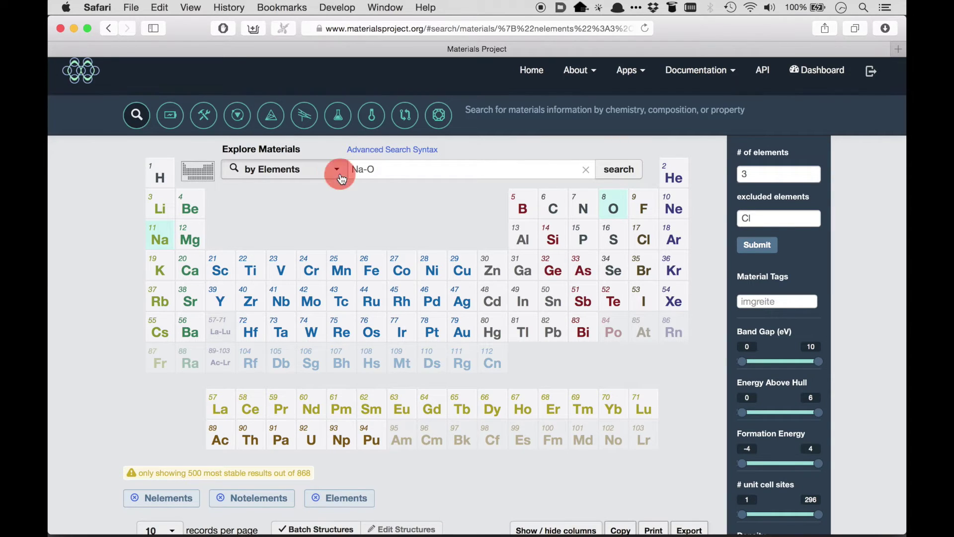
{"action": "left_click", "coordinate": [337, 170]}
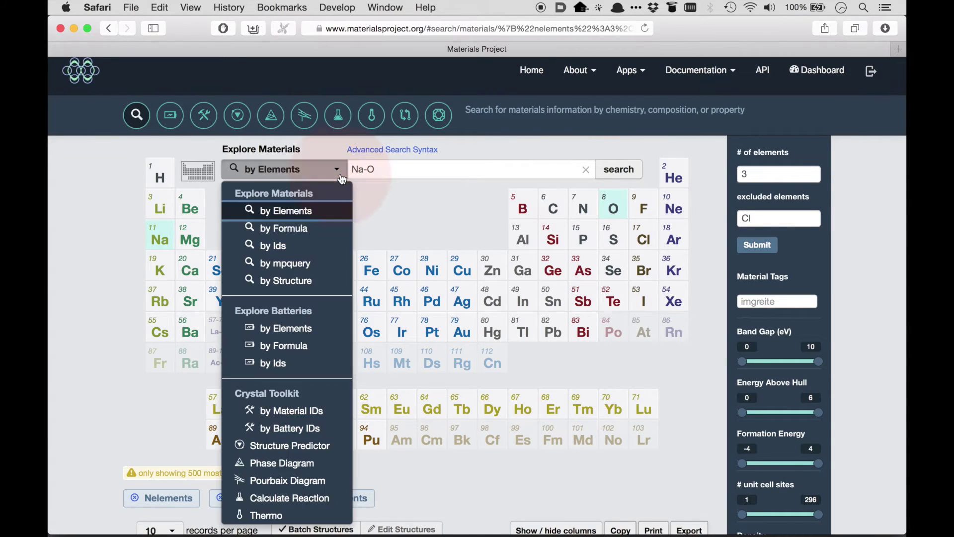
Switch the search mode from 'by Elements' to 'by Formula'
{"action": "left_click", "coordinate": [312, 231]}
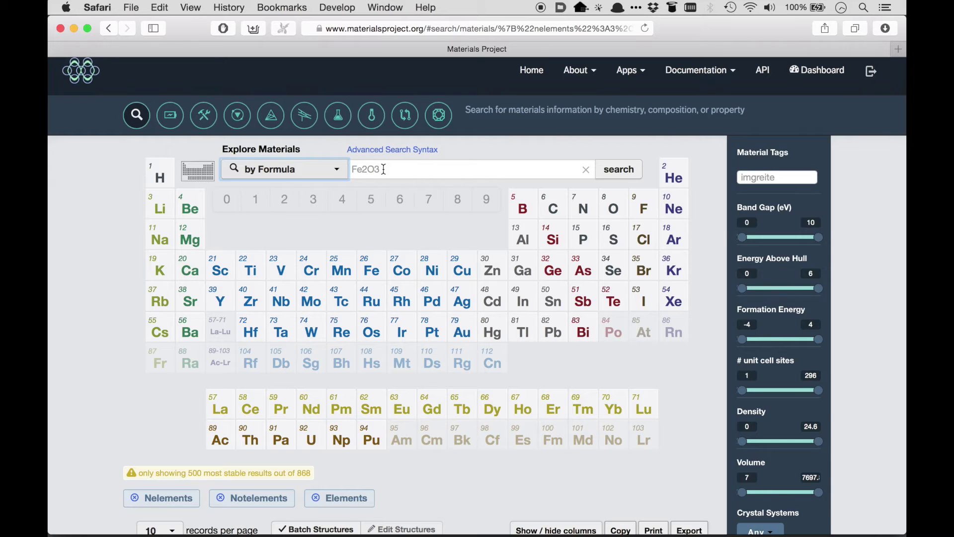
Search for the formula Fe2O3 and review its 11 entries
{"action": "left_click", "coordinate": [383, 168]}
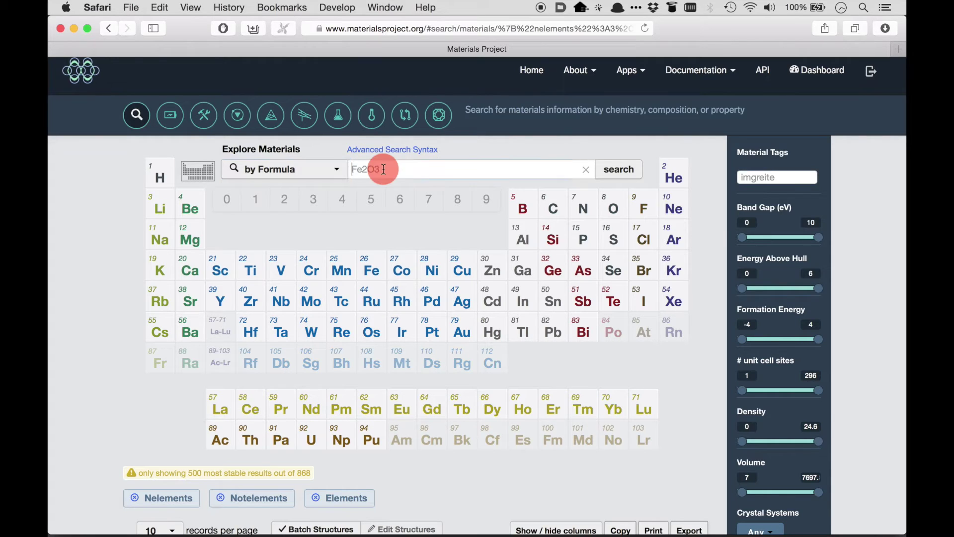
{"action": "type", "text": "Fe2O3"}
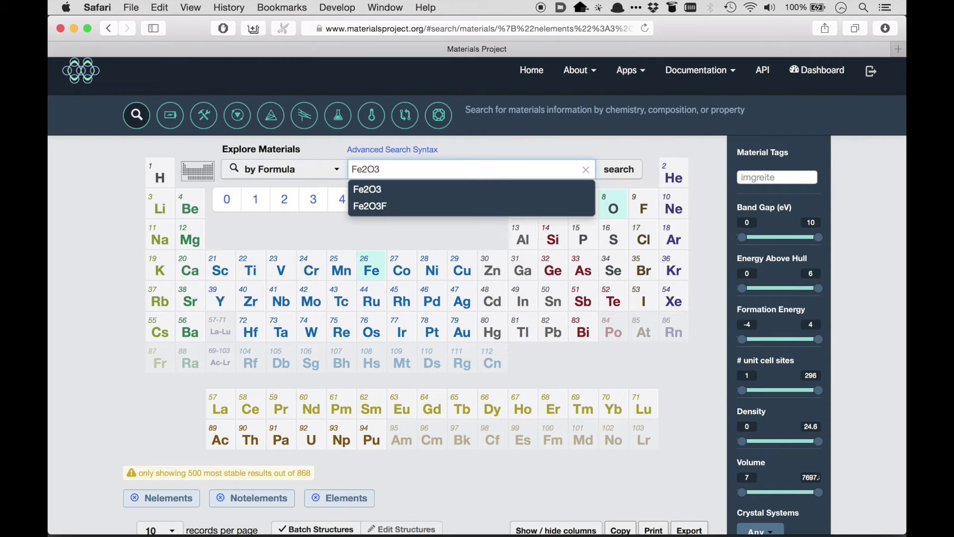
{"action": "key", "text": "Return"}
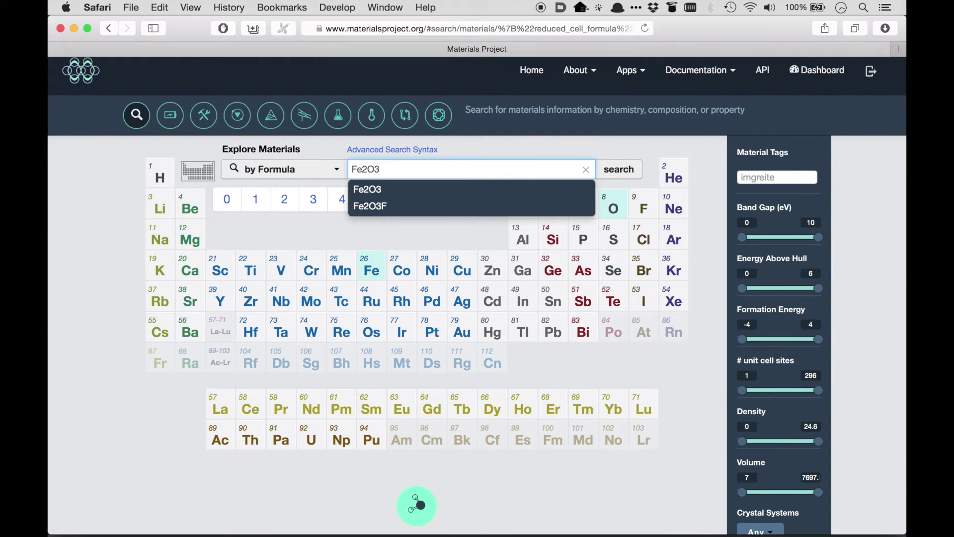
{"action": "scroll", "coordinate": [418, 299], "scroll_direction": "down", "scroll_amount": 10}
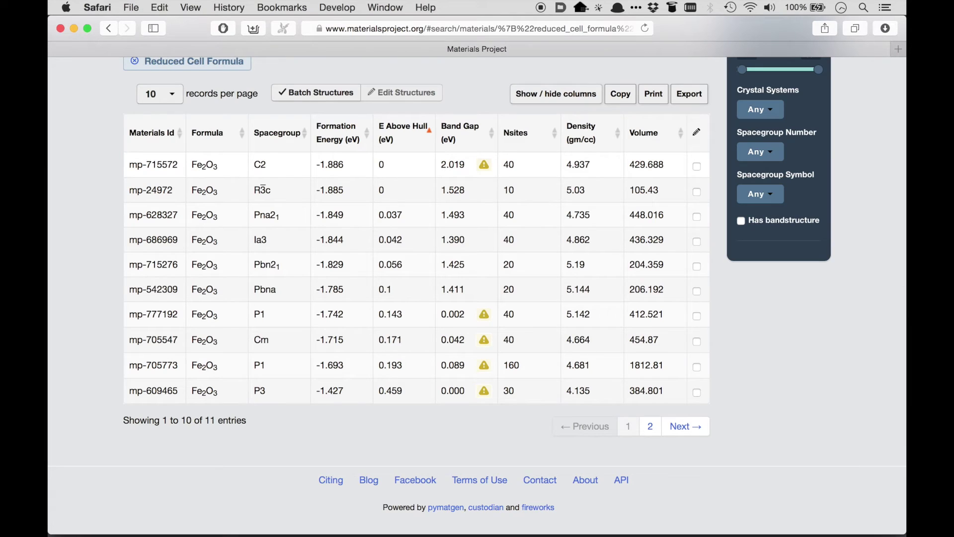
{"action": "scroll", "coordinate": [418, 298], "scroll_direction": "up", "scroll_amount": 2}
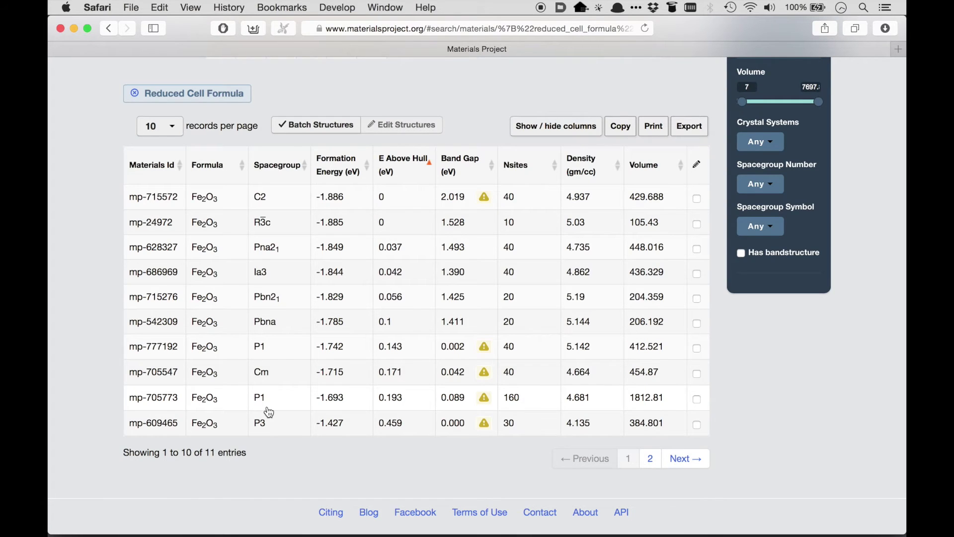
{"action": "scroll", "coordinate": [269, 411], "scroll_direction": "up", "scroll_amount": 10}
{"action": "scroll", "coordinate": [269, 411], "scroll_direction": "up", "scroll_amount": 5}
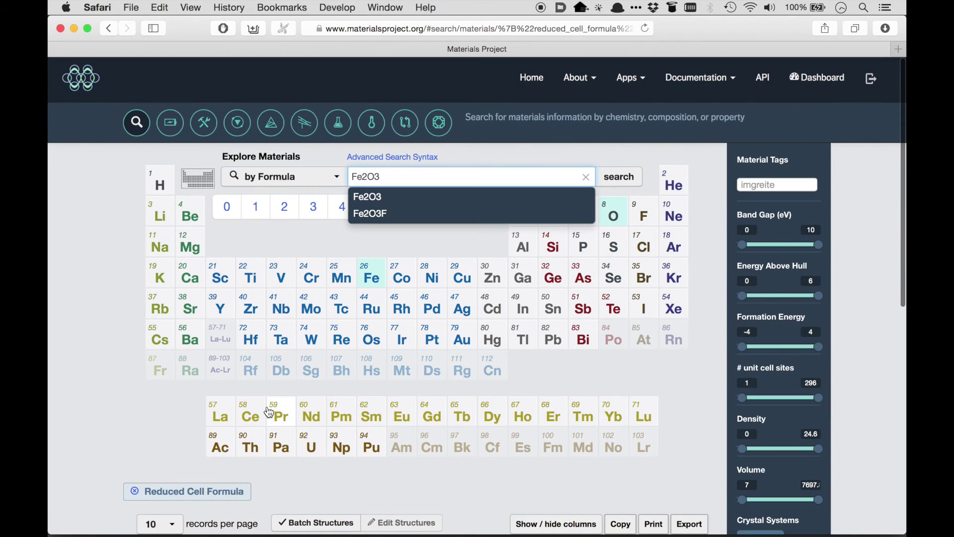
Erase Fe2O3 from the search box and show the list of search modes
{"action": "key", "text": "BackSpace"}
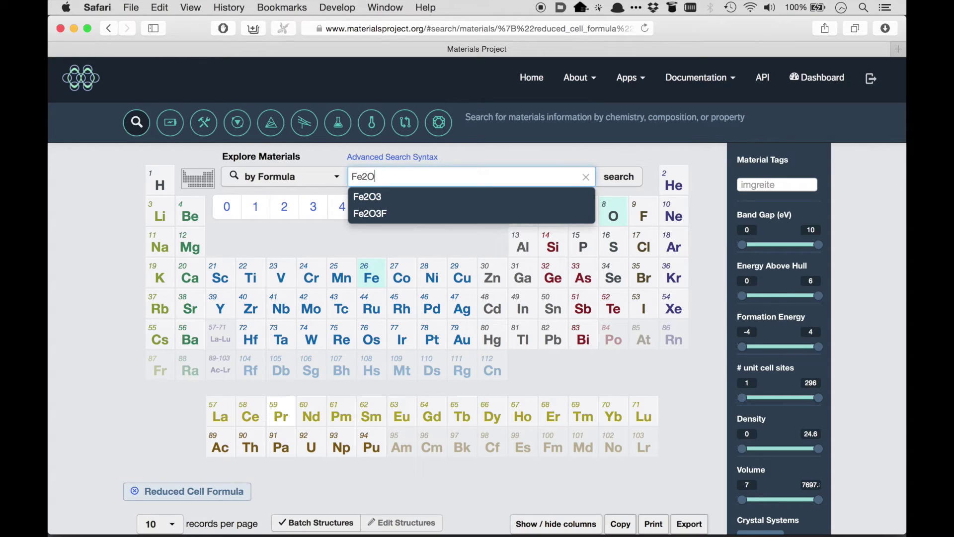
{"action": "key", "text": "BackSpace"}
{"action": "key", "text": "BackSpace"}
{"action": "key", "text": "BackSpace"}
{"action": "key", "text": "BackSpace"}
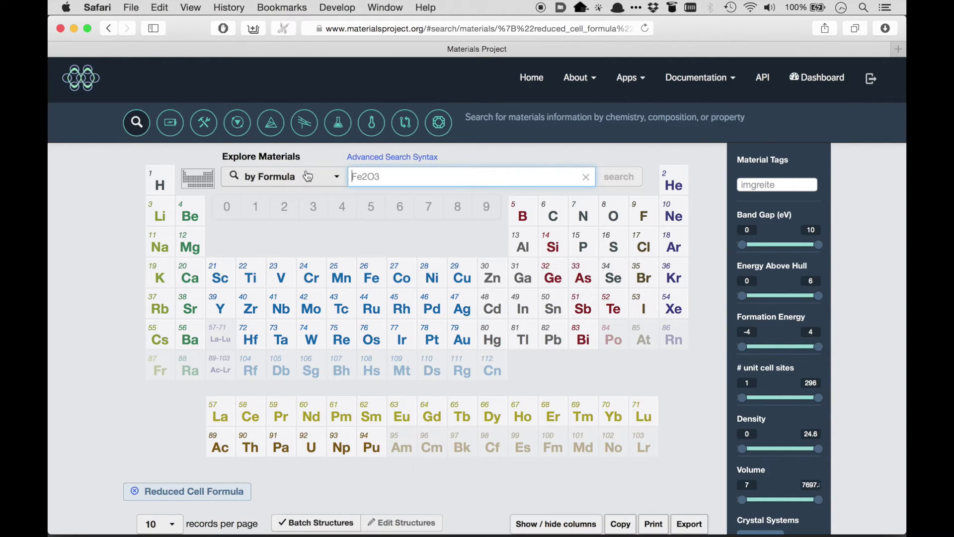
{"action": "left_click", "coordinate": [308, 176]}
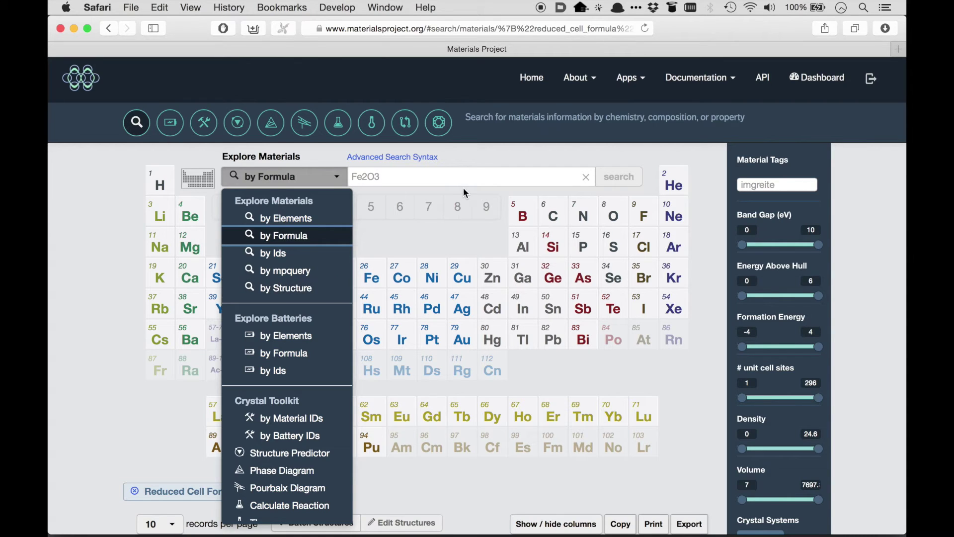
Dismiss the search-mode list without choosing, then scan the filters and results
{"action": "left_click", "coordinate": [540, 155]}
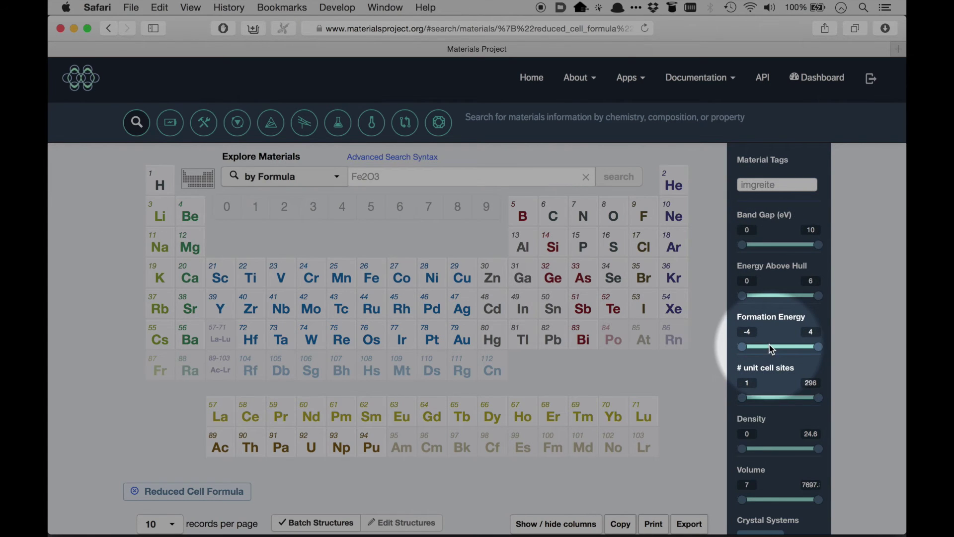
{"action": "scroll", "coordinate": [768, 347], "scroll_direction": "down", "scroll_amount": 1}
{"action": "scroll", "coordinate": [768, 348], "scroll_direction": "down", "scroll_amount": 3}
{"action": "scroll", "coordinate": [768, 348], "scroll_direction": "down", "scroll_amount": 3}
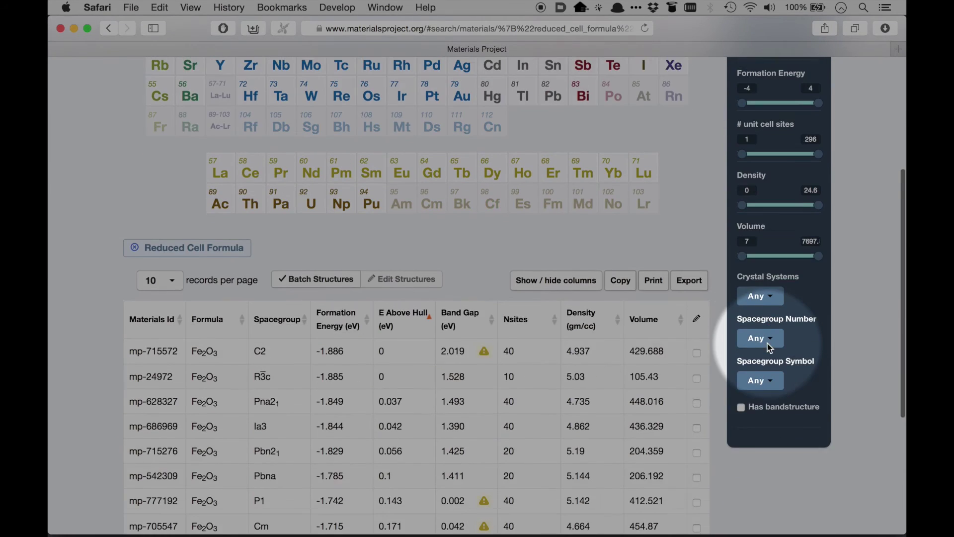
{"action": "scroll", "coordinate": [768, 347], "scroll_direction": "down", "scroll_amount": 2}
{"action": "scroll", "coordinate": [768, 347], "scroll_direction": "up", "scroll_amount": 2}
{"action": "scroll", "coordinate": [768, 347], "scroll_direction": "up", "scroll_amount": 8}
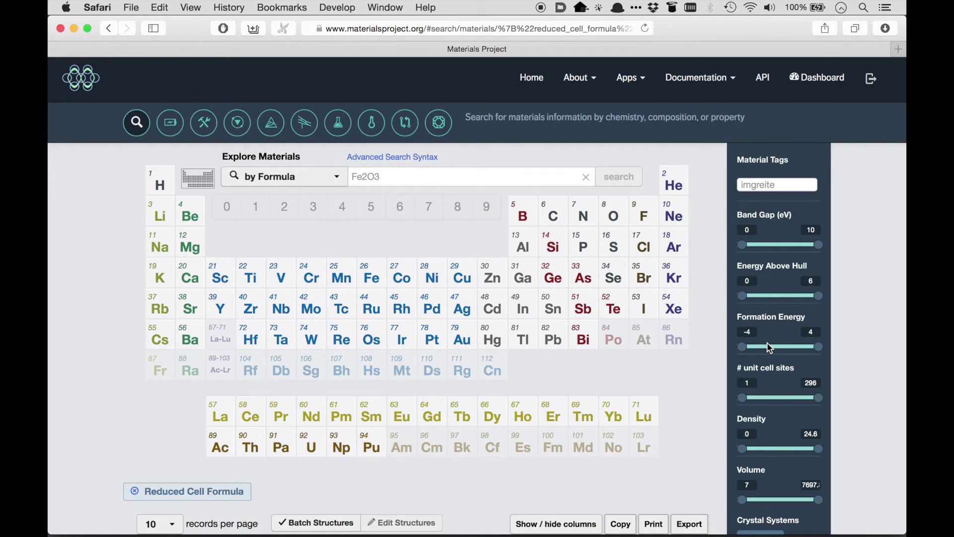
Raise the Band Gap slider's minimum to 3.2 eV, leaving 9984 matches
{"action": "left_click", "coordinate": [745, 246]}
{"action": "left_click_drag", "start_coordinate": [744, 246], "coordinate": [767, 246]}
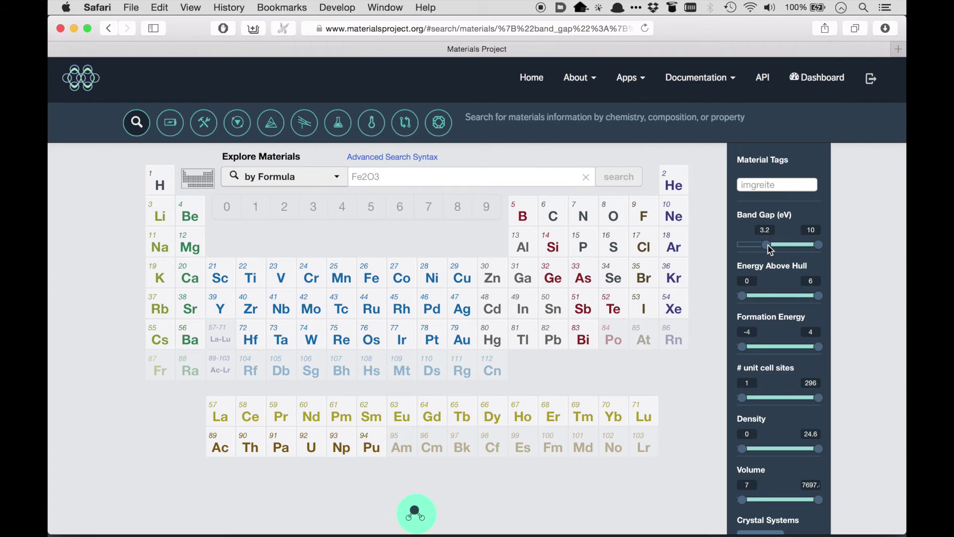
{"action": "scroll", "coordinate": [770, 249], "scroll_direction": "down", "scroll_amount": 10}
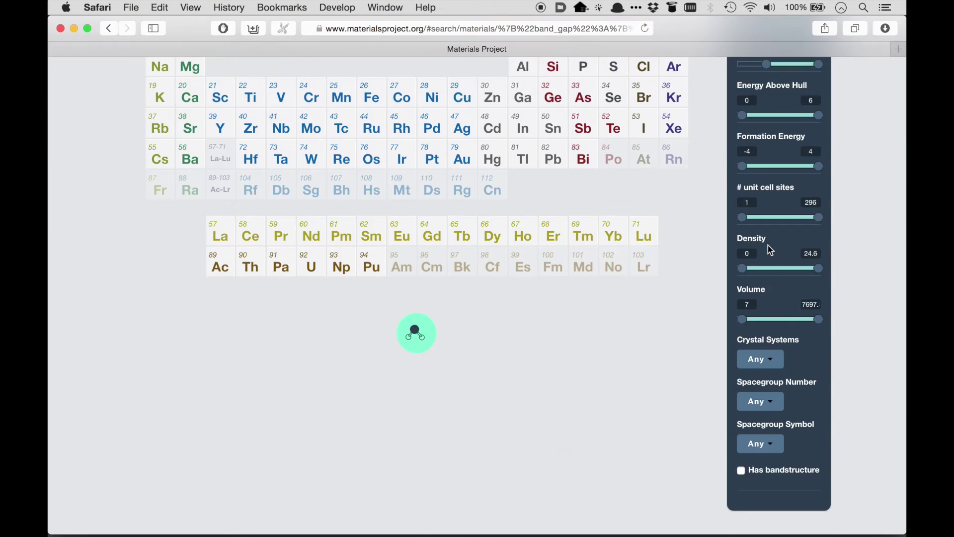
{"action": "scroll", "coordinate": [313, 274], "scroll_direction": "up", "scroll_amount": 5}
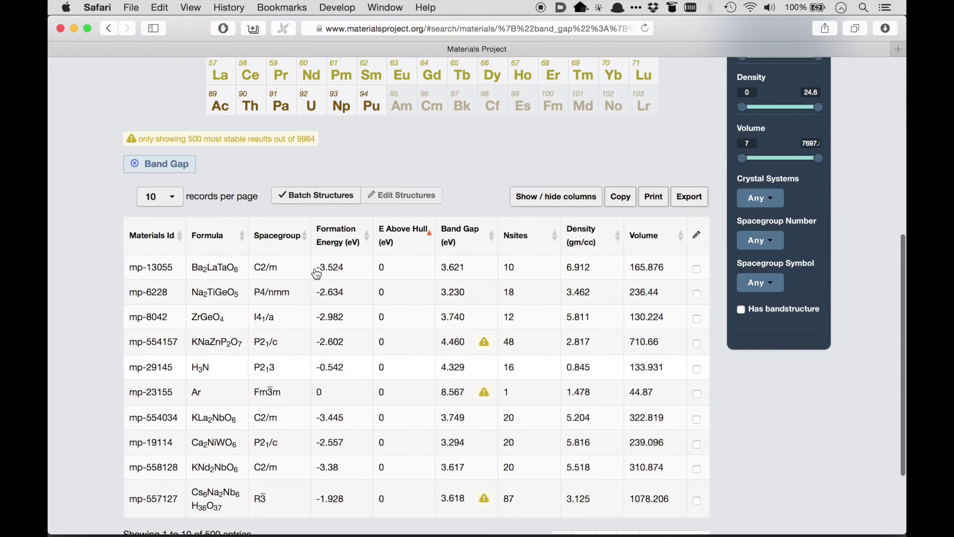
{"action": "scroll", "coordinate": [314, 274], "scroll_direction": "up", "scroll_amount": 5}
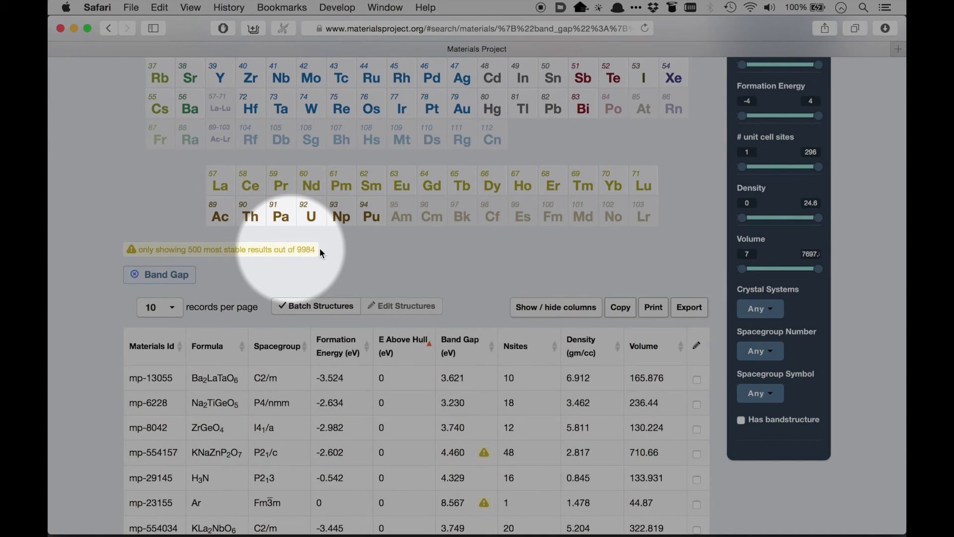
{"action": "scroll", "coordinate": [435, 214], "scroll_direction": "up", "scroll_amount": 5}
{"action": "scroll", "coordinate": [618, 198], "scroll_direction": "up", "scroll_amount": 5}
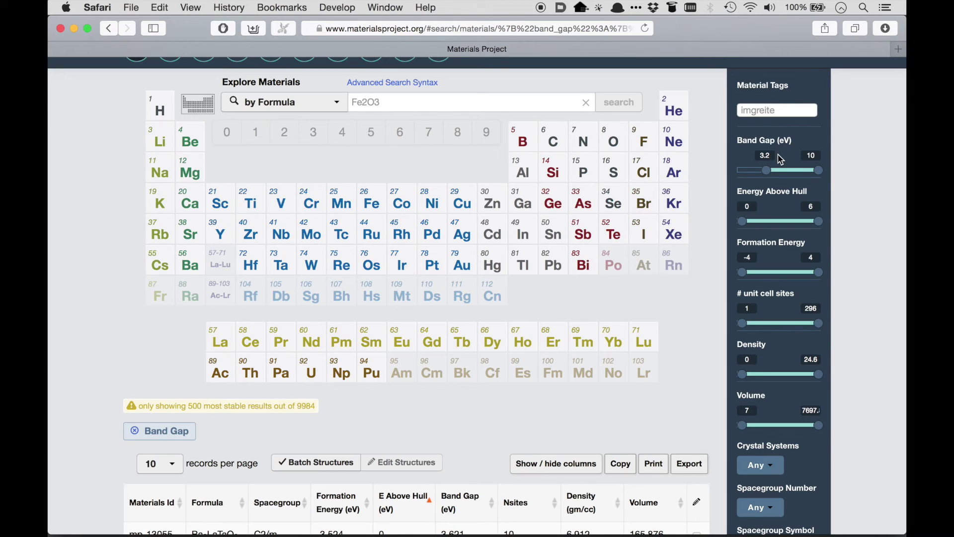
Change the Band Gap minimum to 4.7 eV and apply it, leaving 3073 materials
{"action": "key", "text": "BackSpace"}
{"action": "type", "text": ".7"}
{"action": "key", "text": "Return"}
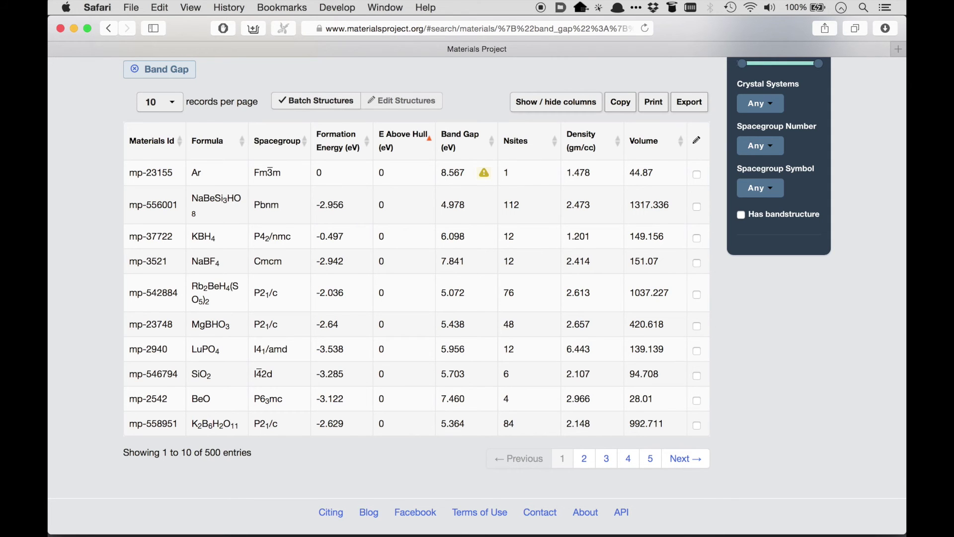
{"action": "scroll", "coordinate": [488, 238], "scroll_direction": "up", "scroll_amount": 10}
{"action": "scroll", "coordinate": [488, 237], "scroll_direction": "up", "scroll_amount": 5}
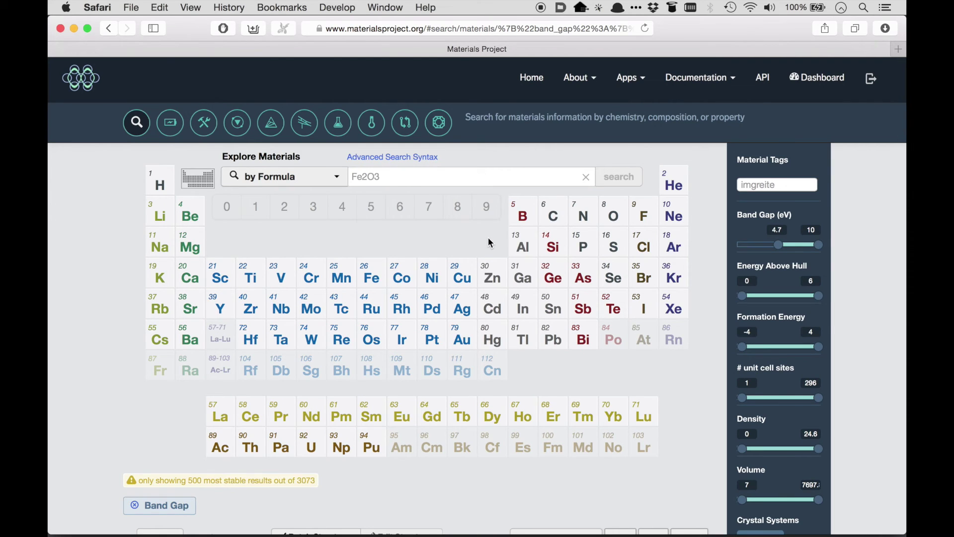
Review the Advanced Search Syntax guide on wildcards and chemical systems, then close it
{"action": "left_click", "coordinate": [419, 158]}
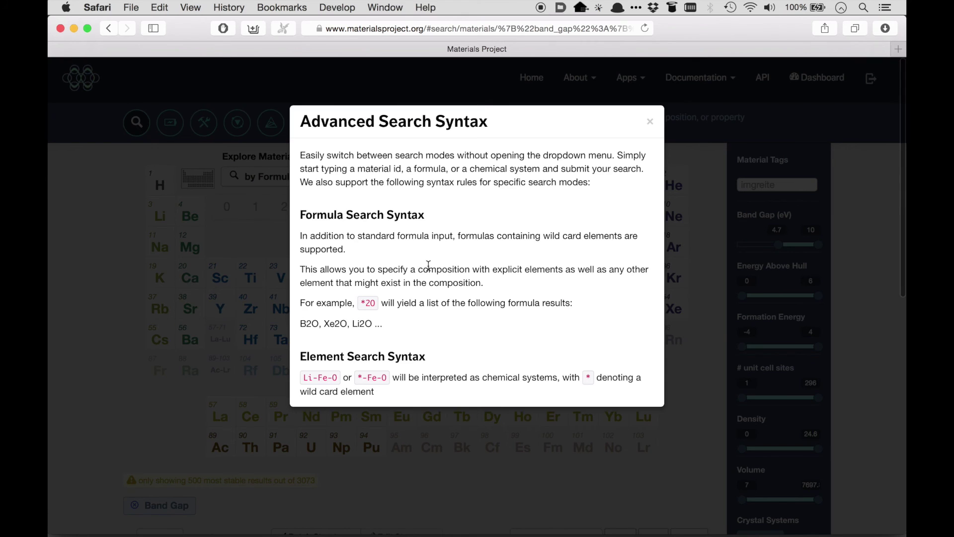
{"action": "scroll", "coordinate": [429, 266], "scroll_direction": "down", "scroll_amount": 5}
{"action": "scroll", "coordinate": [429, 265], "scroll_direction": "down", "scroll_amount": 3}
{"action": "scroll", "coordinate": [428, 266], "scroll_direction": "up", "scroll_amount": 8}
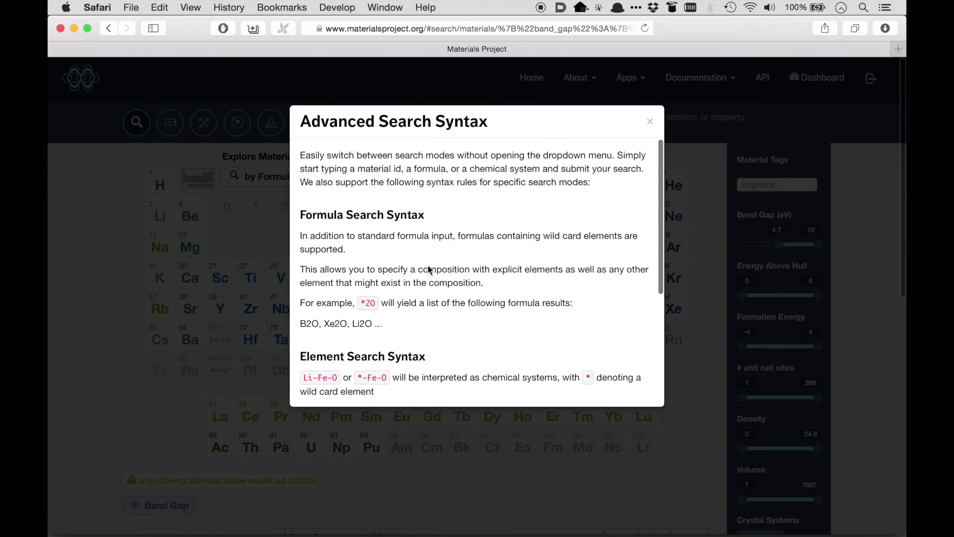
{"action": "left_click", "coordinate": [649, 121]}
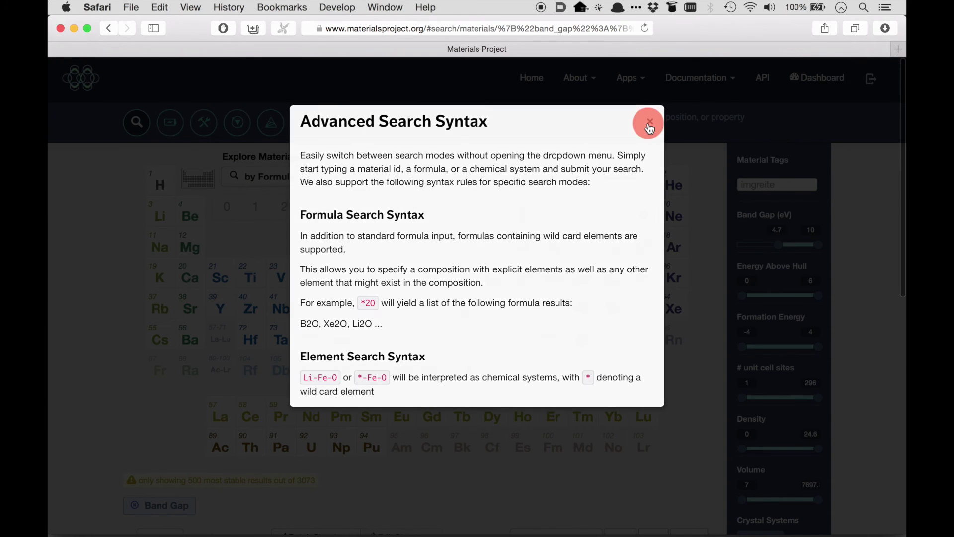
Search elements for Na-O-* under the 4.7 eV band gap filter, giving 28 materials
{"action": "left_click", "coordinate": [448, 176]}
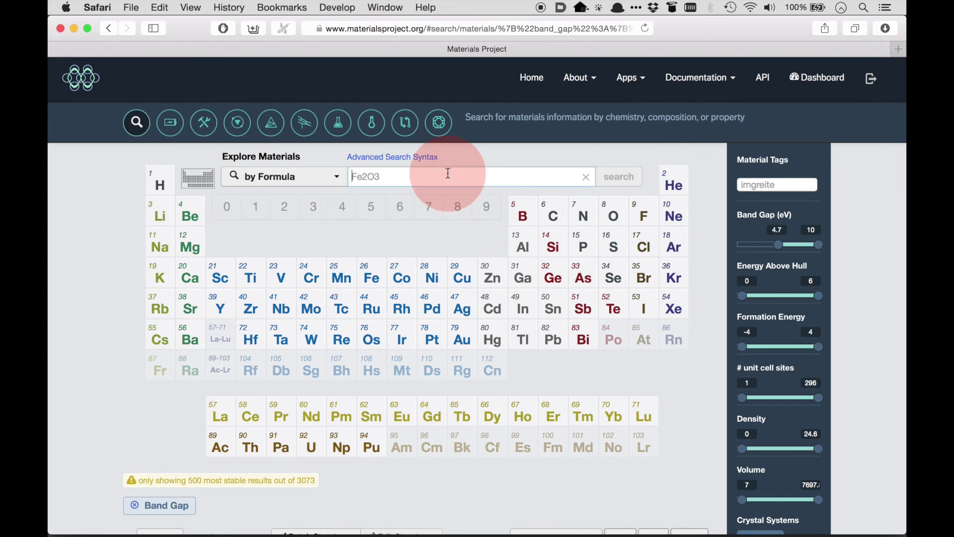
{"action": "type", "text": "N"}
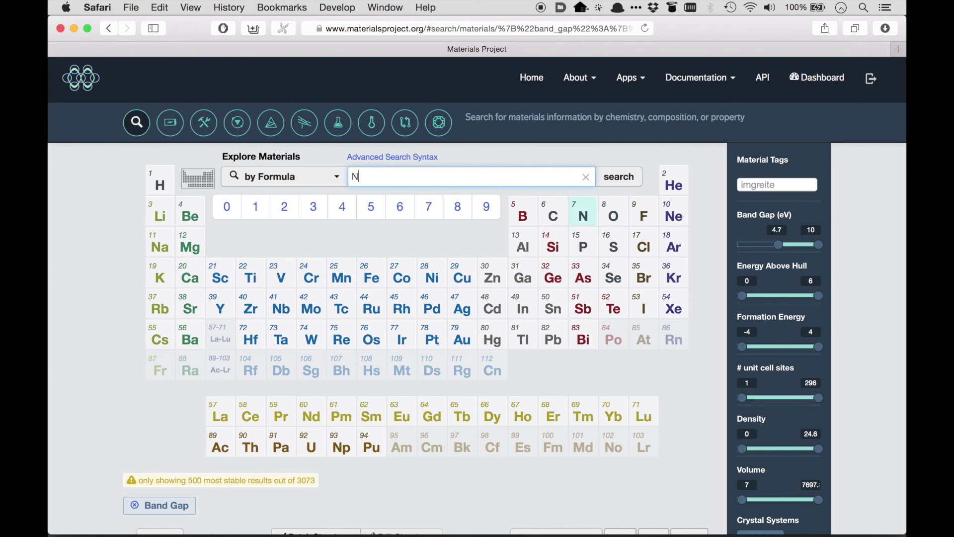
{"action": "type", "text": "a-O-*"}
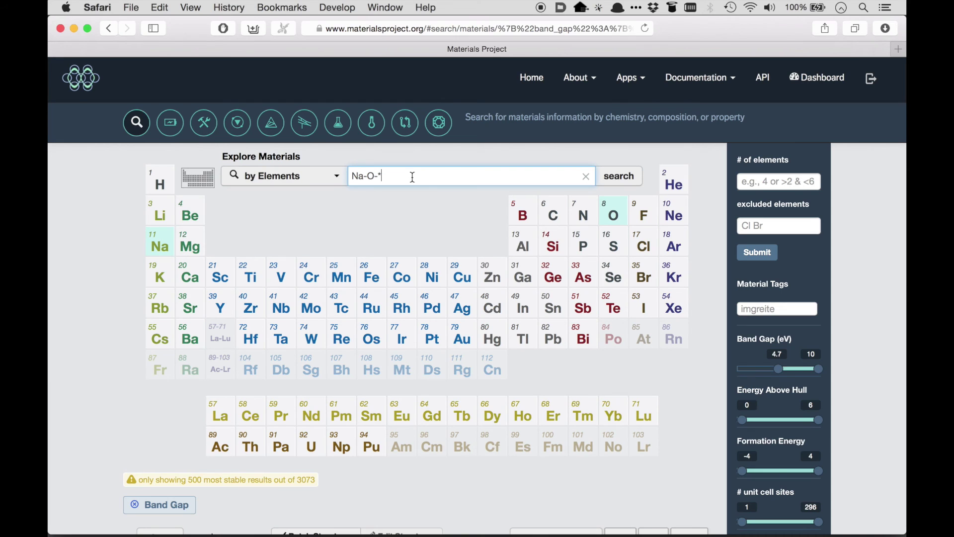
{"action": "key", "text": "Return"}
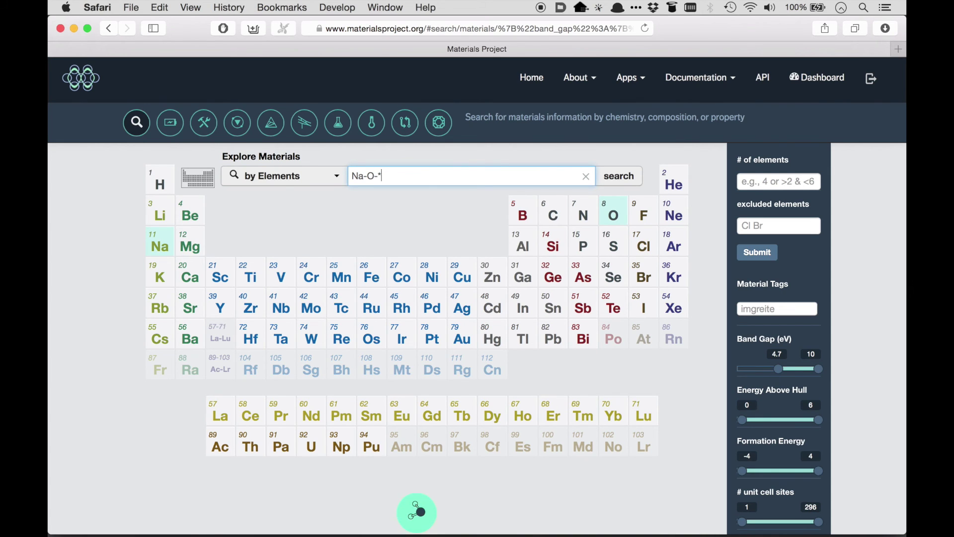
{"action": "scroll", "coordinate": [418, 299], "scroll_direction": "down", "scroll_amount": 10}
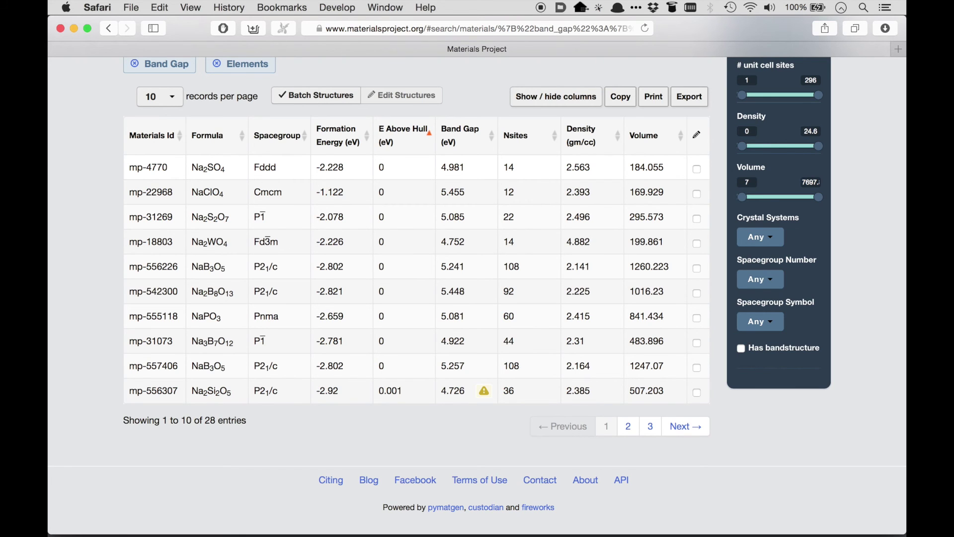
{"action": "scroll", "coordinate": [196, 273], "scroll_direction": "up", "scroll_amount": 10}
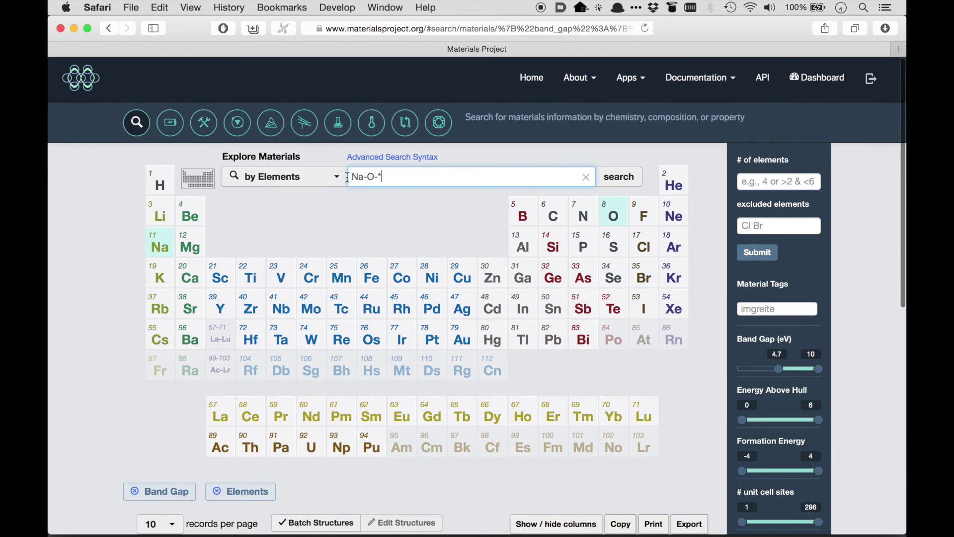
Drop the Band Gap filter and run a *1*1O3 formula search for ABO3 compounds
{"action": "triple_click", "coordinate": [387, 176]}
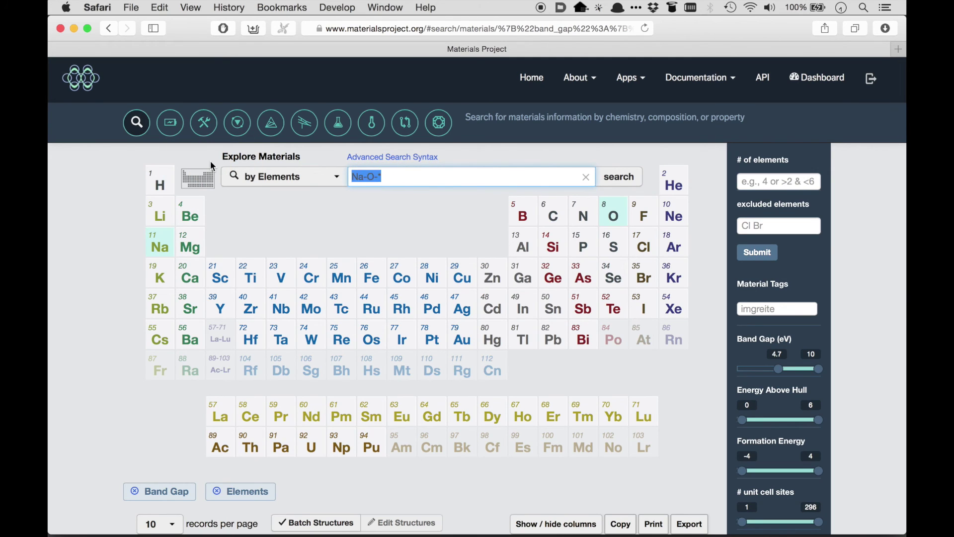
{"action": "type", "text": "*1*1"}
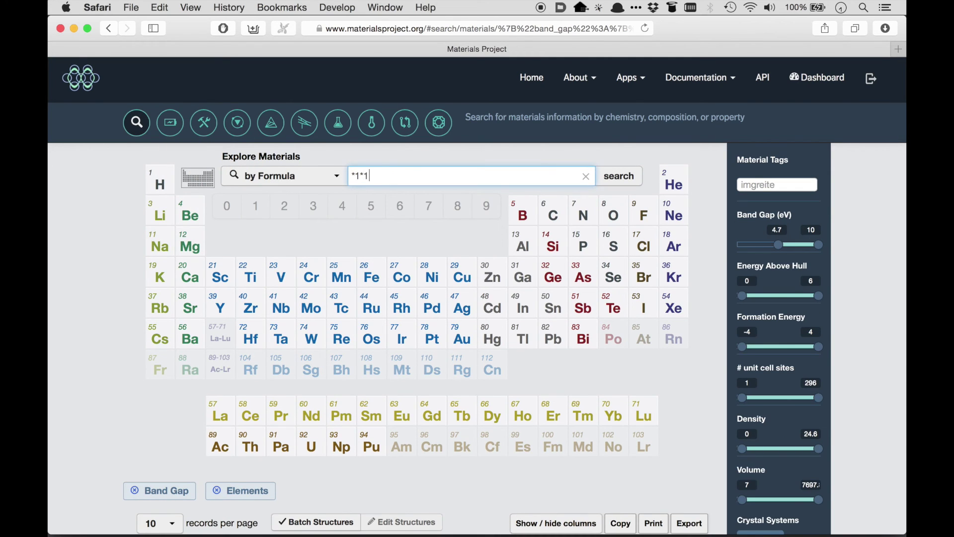
{"action": "type", "text": "O3"}
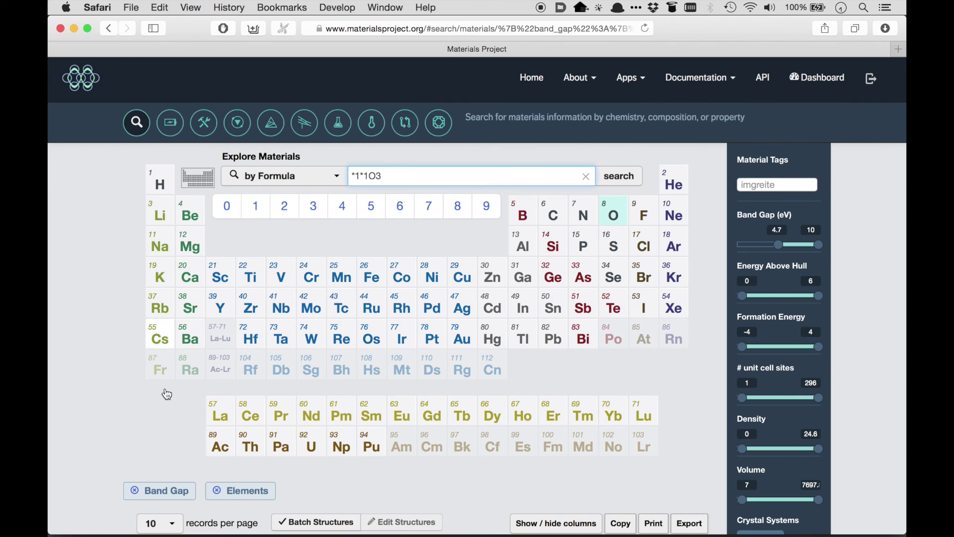
{"action": "left_click", "coordinate": [136, 490]}
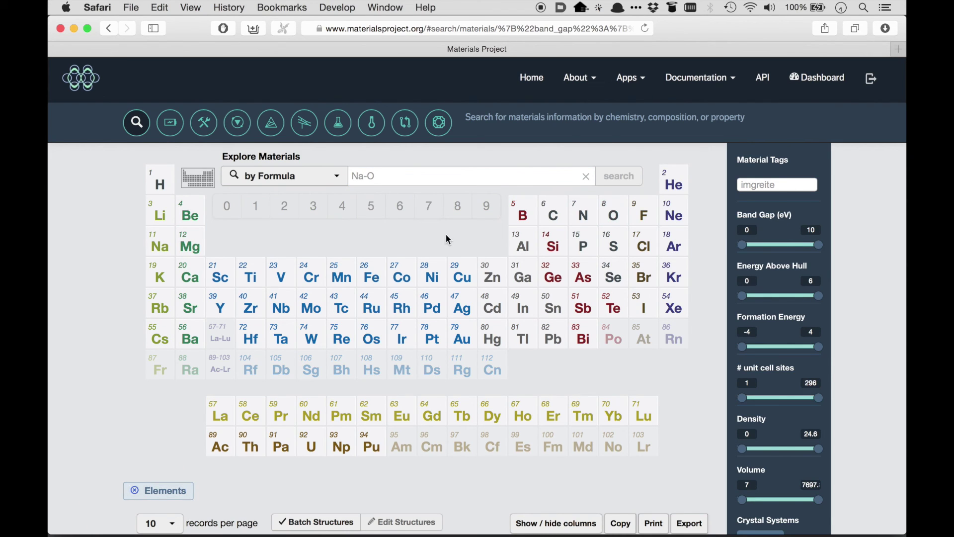
{"action": "left_click", "coordinate": [504, 177]}
{"action": "type", "text": "*"}
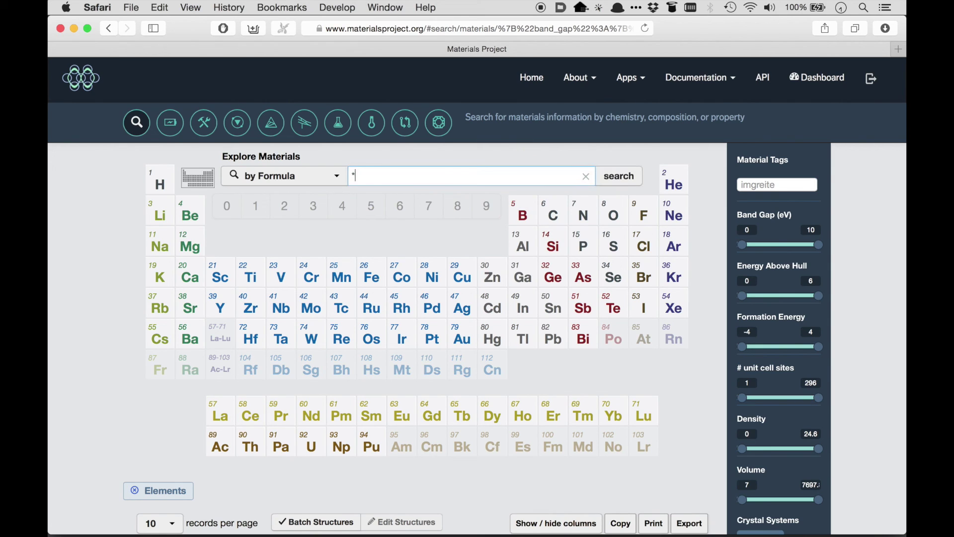
{"action": "type", "text": "1*1O3"}
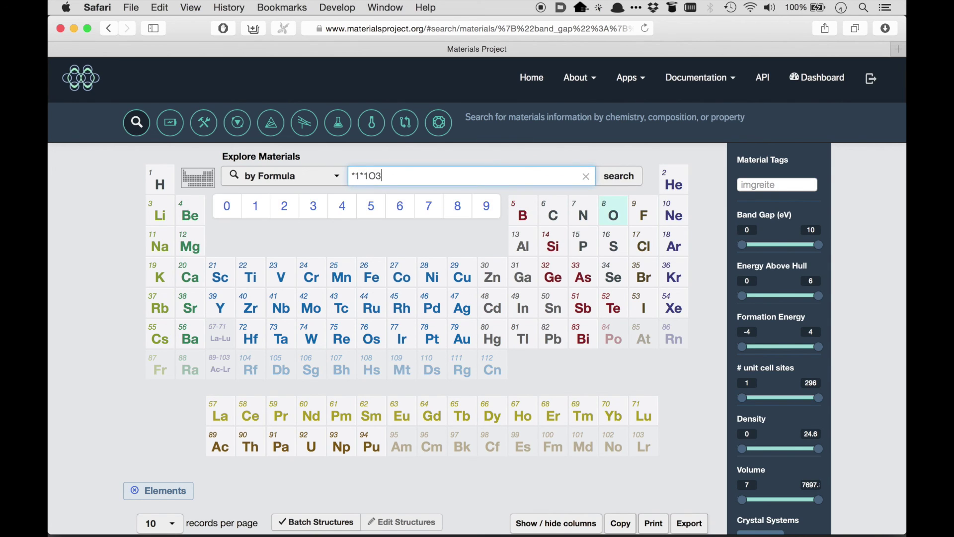
{"action": "key", "text": "Return"}
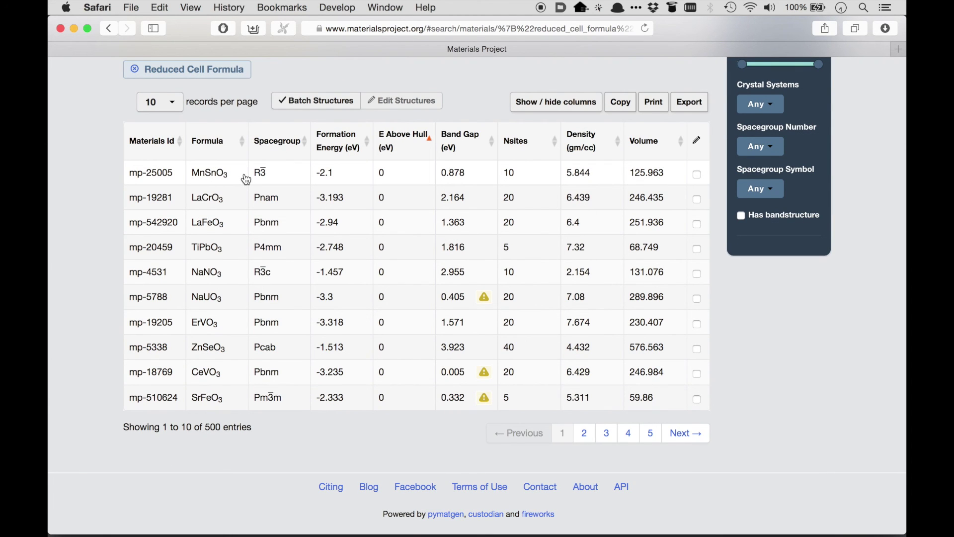
Show 100 rows per page in the *1*1O3 results table
{"action": "left_click", "coordinate": [170, 101]}
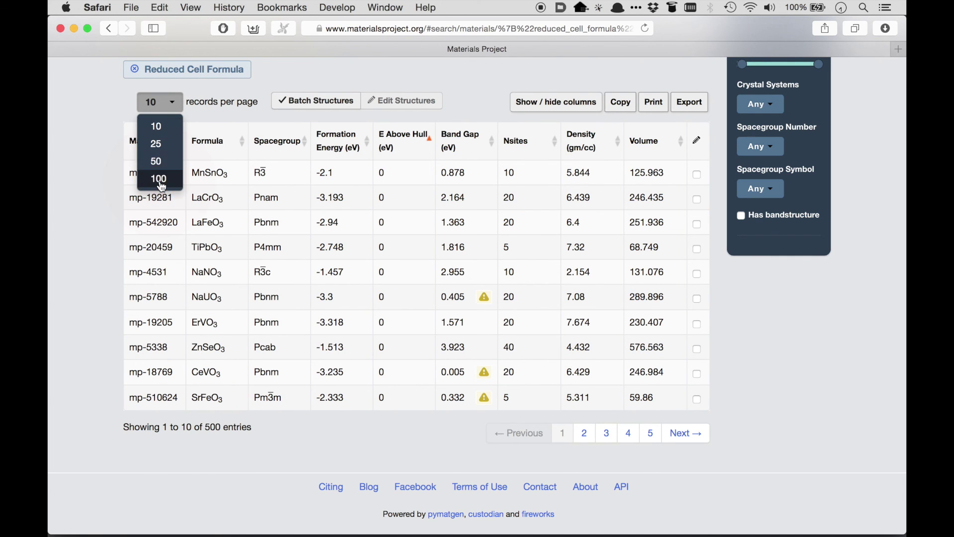
{"action": "left_click", "coordinate": [158, 178]}
{"action": "scroll", "coordinate": [160, 185], "scroll_direction": "down", "scroll_amount": 10}
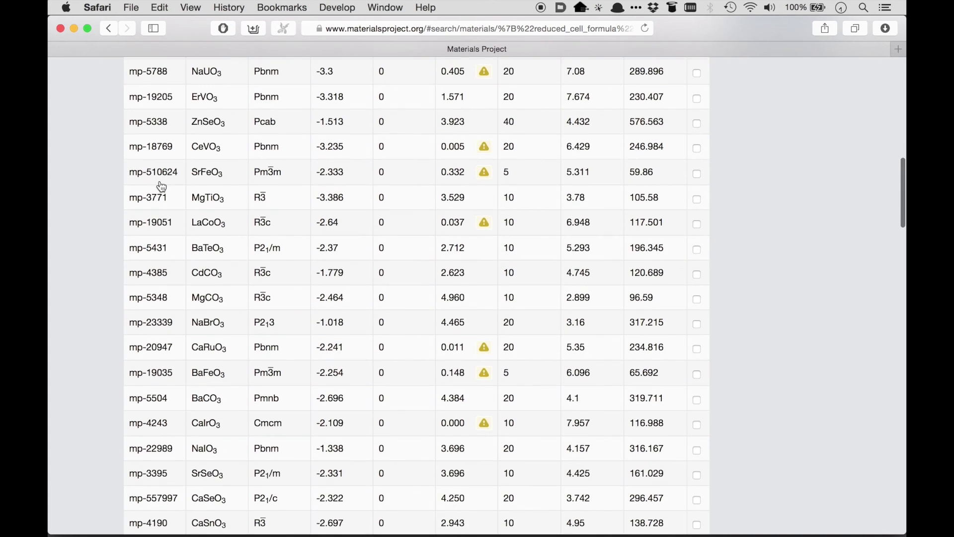
{"action": "scroll", "coordinate": [160, 185], "scroll_direction": "down", "scroll_amount": 10}
{"action": "scroll", "coordinate": [160, 185], "scroll_direction": "down", "scroll_amount": 10}
{"action": "scroll", "coordinate": [160, 185], "scroll_direction": "down", "scroll_amount": 10}
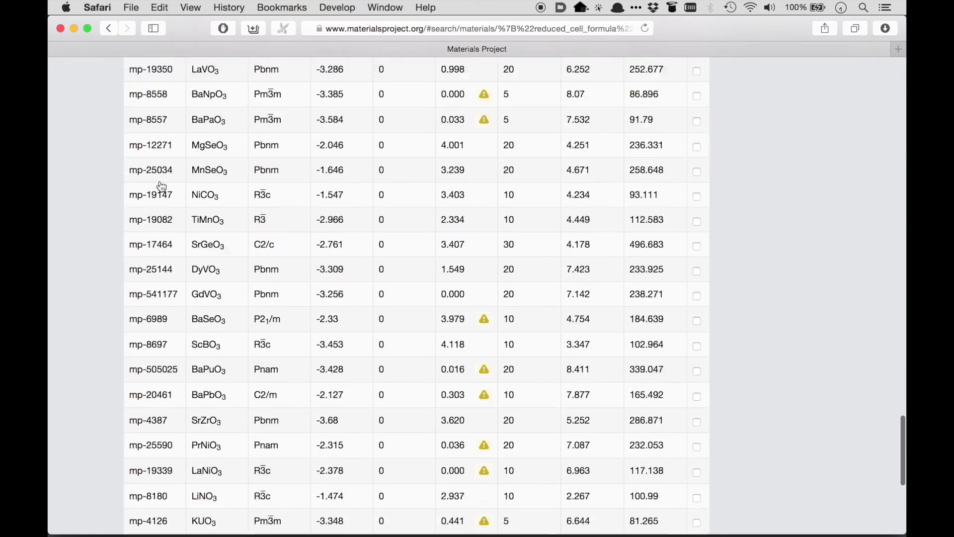
{"action": "scroll", "coordinate": [160, 185], "scroll_direction": "down", "scroll_amount": 5}
{"action": "scroll", "coordinate": [160, 185], "scroll_direction": "up", "scroll_amount": 5}
{"action": "scroll", "coordinate": [160, 185], "scroll_direction": "up", "scroll_amount": 8}
{"action": "scroll", "coordinate": [161, 186], "scroll_direction": "up", "scroll_amount": 6}
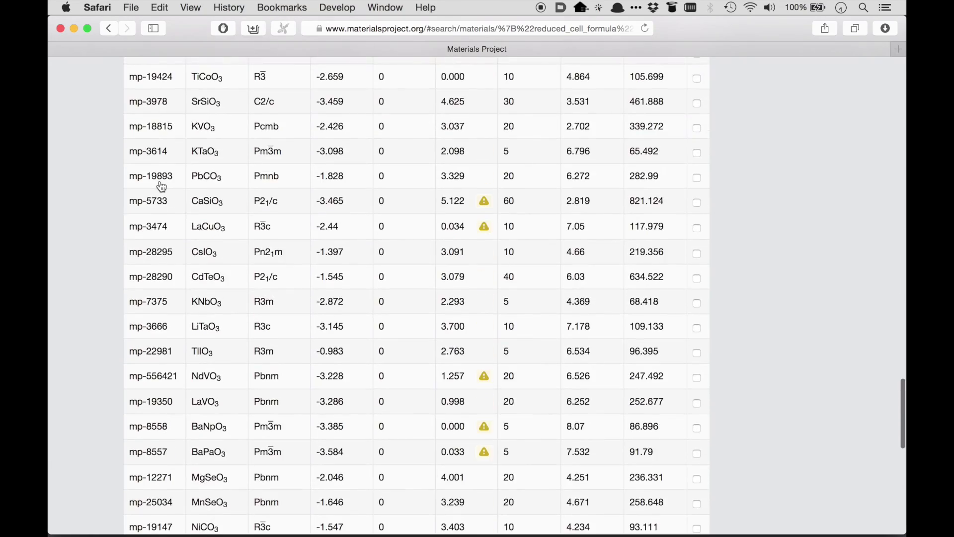
{"action": "scroll", "coordinate": [160, 186], "scroll_direction": "up", "scroll_amount": 3}
{"action": "scroll", "coordinate": [160, 184], "scroll_direction": "up", "scroll_amount": 6}
{"action": "scroll", "coordinate": [161, 186], "scroll_direction": "up", "scroll_amount": 6}
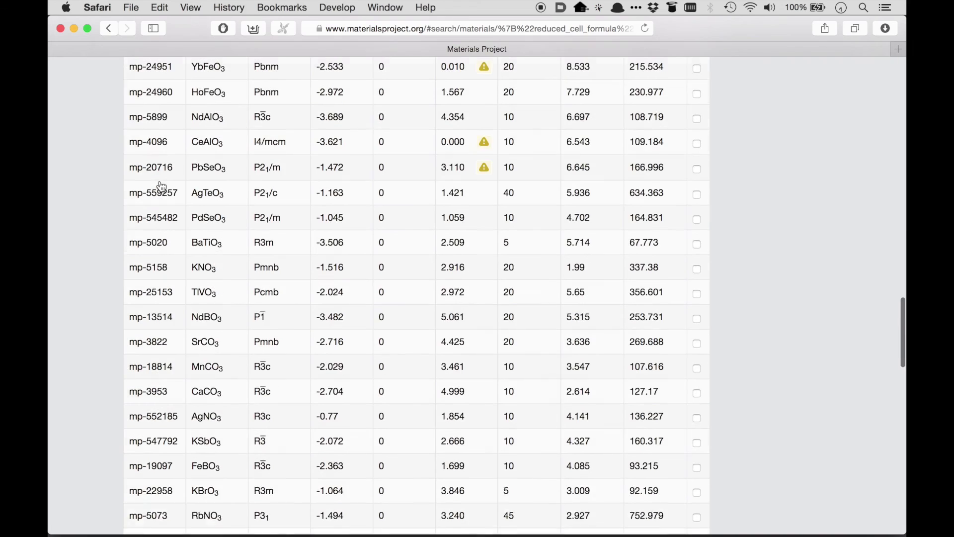
{"action": "scroll", "coordinate": [160, 186], "scroll_direction": "up", "scroll_amount": 1}
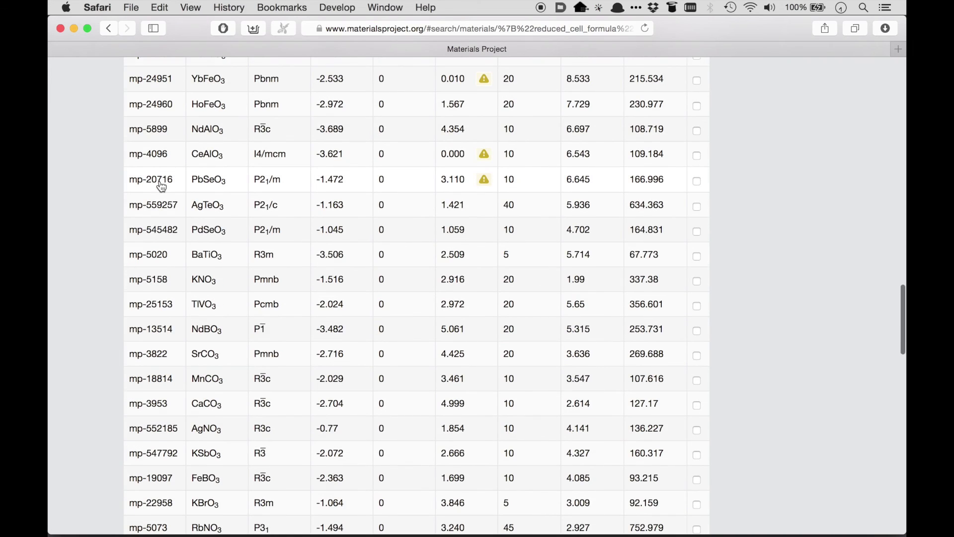
{"action": "scroll", "coordinate": [160, 185], "scroll_direction": "up", "scroll_amount": 6}
{"action": "scroll", "coordinate": [161, 185], "scroll_direction": "up", "scroll_amount": 2}
{"action": "scroll", "coordinate": [160, 185], "scroll_direction": "up", "scroll_amount": 6}
{"action": "scroll", "coordinate": [160, 185], "scroll_direction": "up", "scroll_amount": 6}
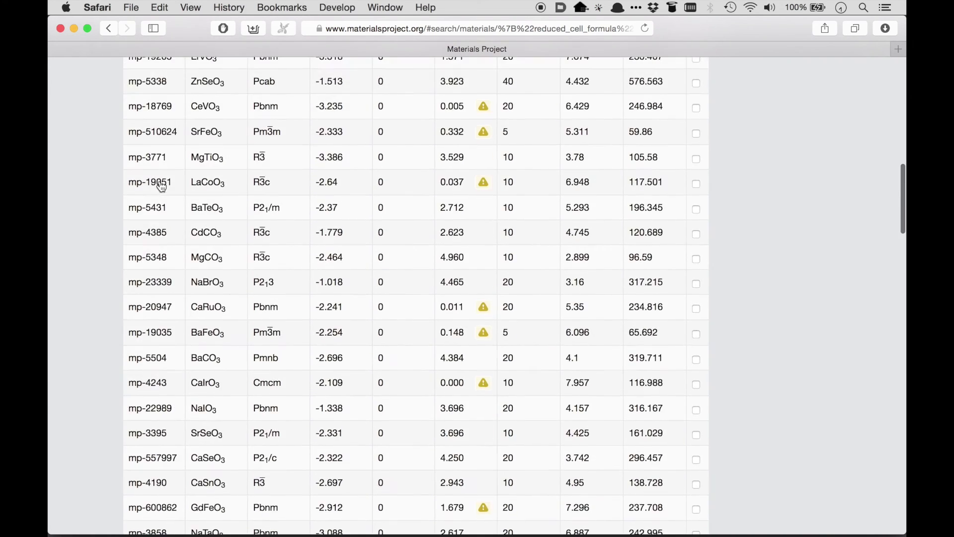
{"action": "scroll", "coordinate": [160, 185], "scroll_direction": "up", "scroll_amount": 10}
{"action": "scroll", "coordinate": [161, 185], "scroll_direction": "up", "scroll_amount": 3}
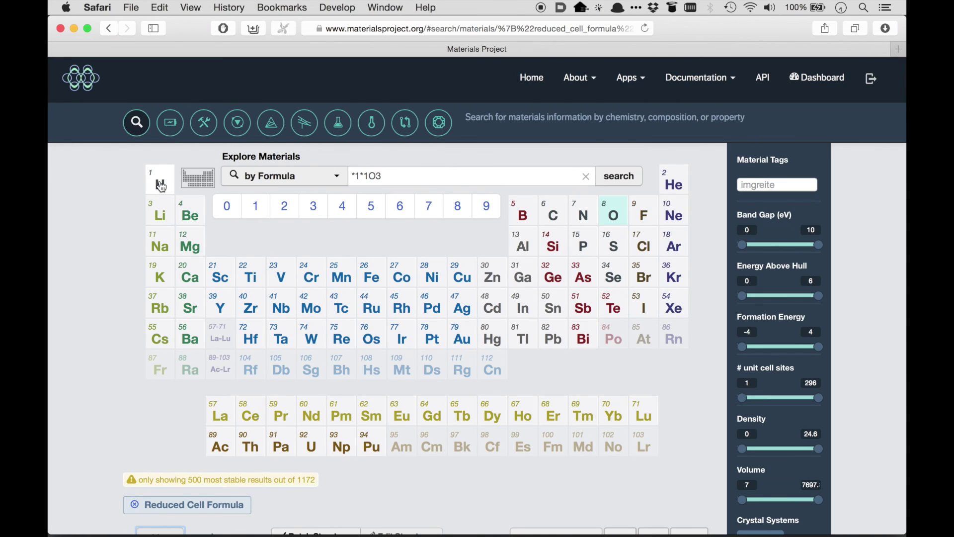